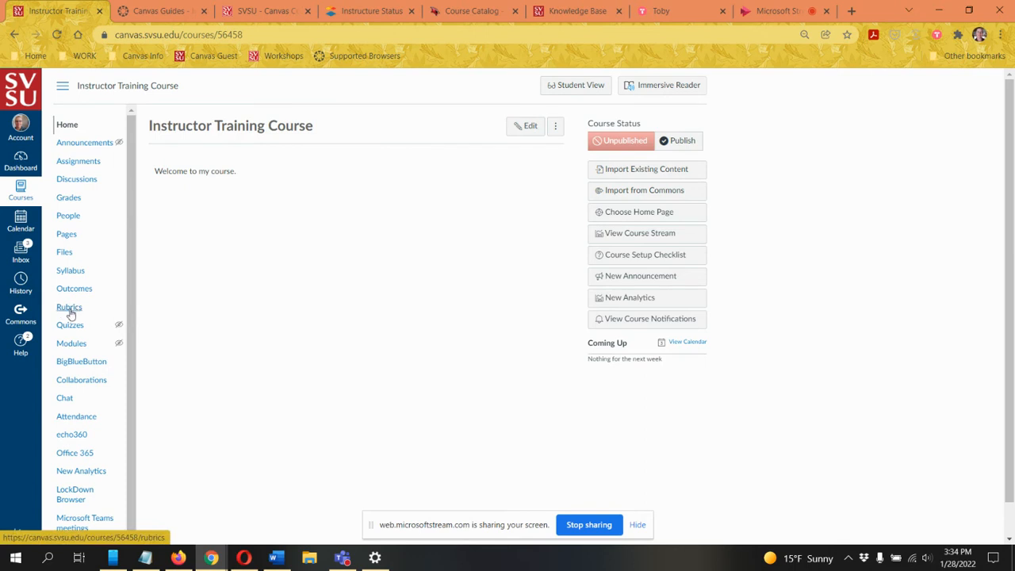
Step: Start a new rubric in the course's Rubrics area and title it "Paper Rubric"
left_click(66, 312)
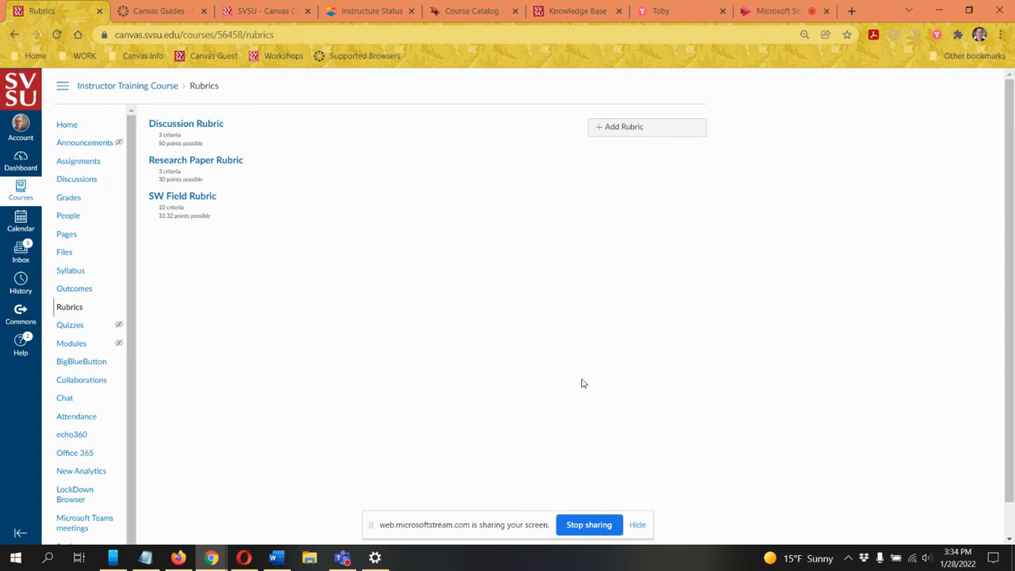
left_click(627, 130)
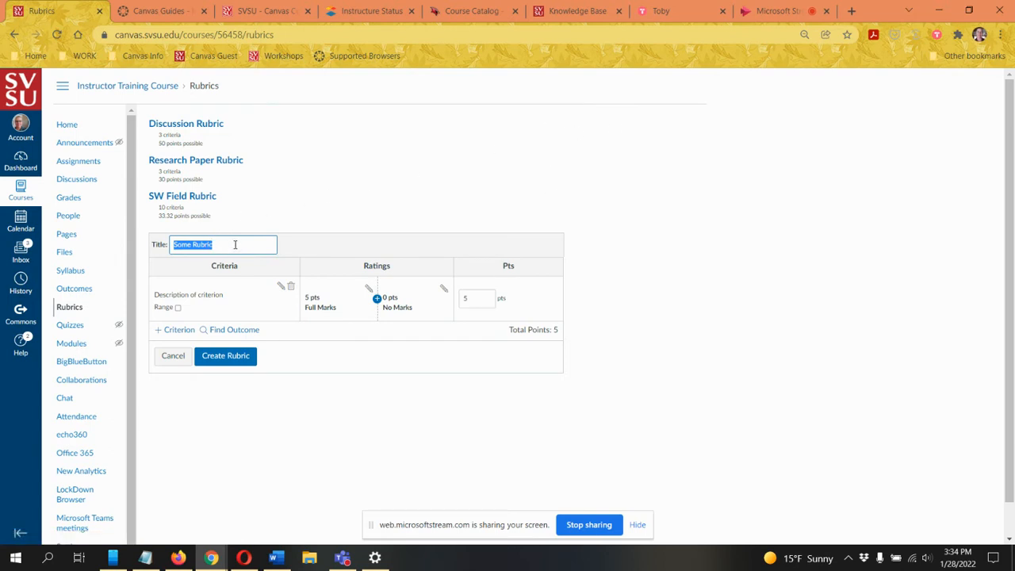
key("BackSpace")
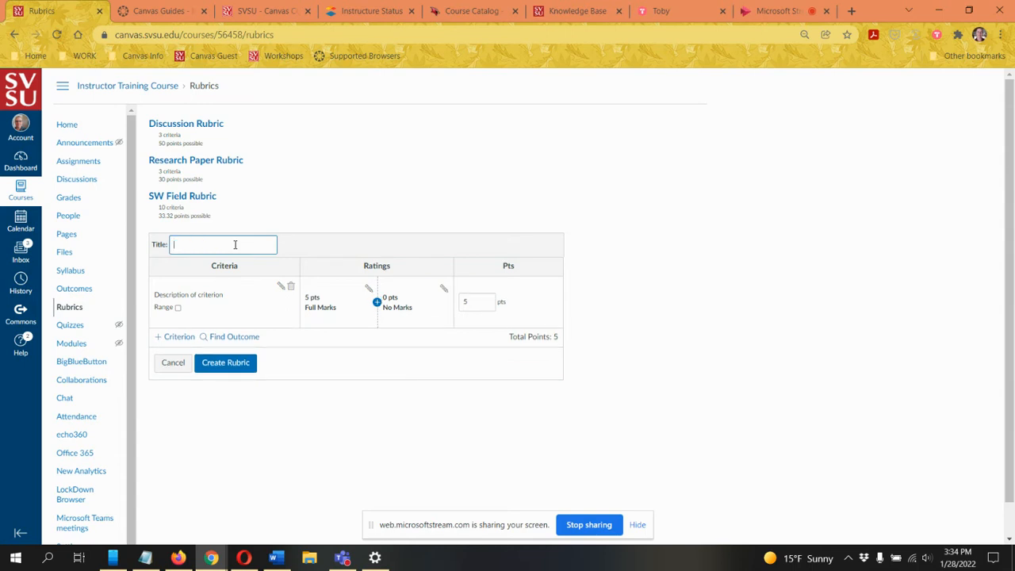
type("Paper Rubric")
Step: Set the first criterion's description to "Spelling", leaving its long description empty
left_click(280, 288)
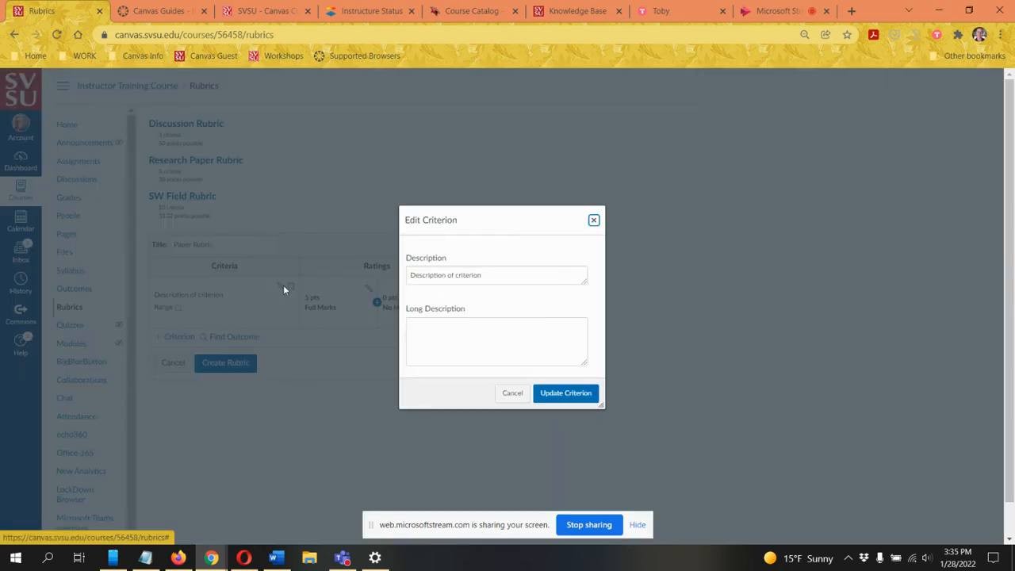
triple_click(525, 272)
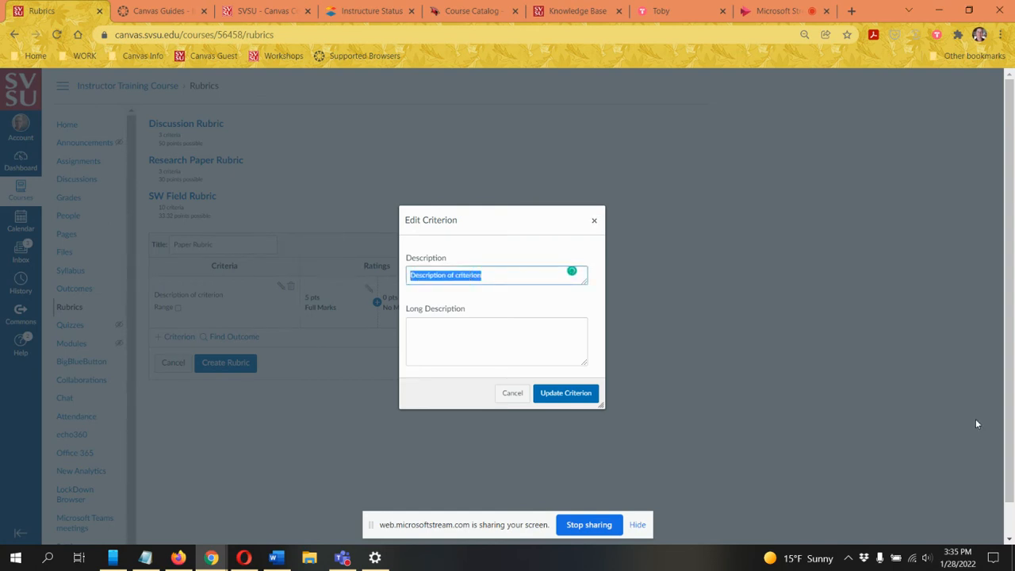
type("Spelling")
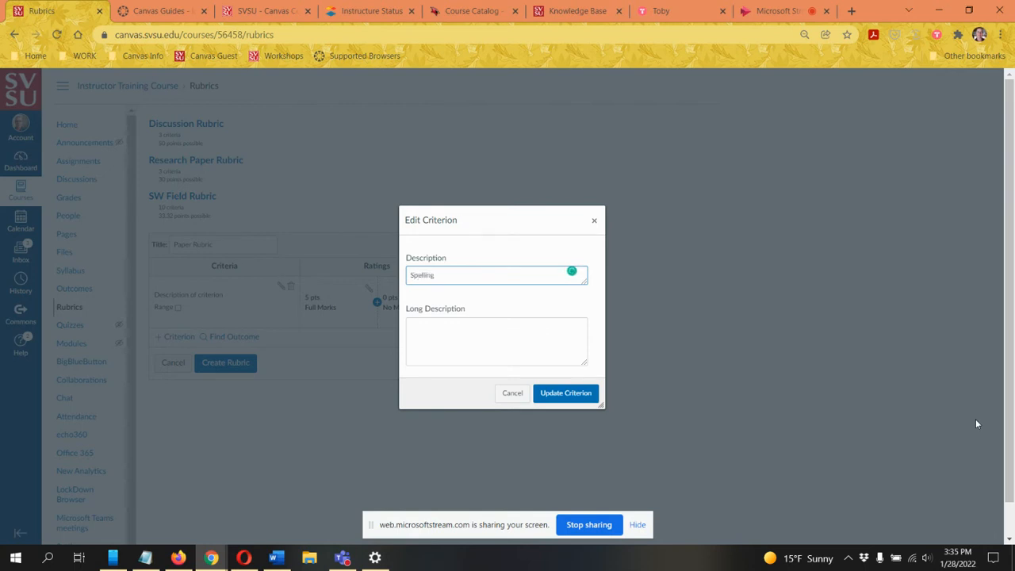
left_click(454, 333)
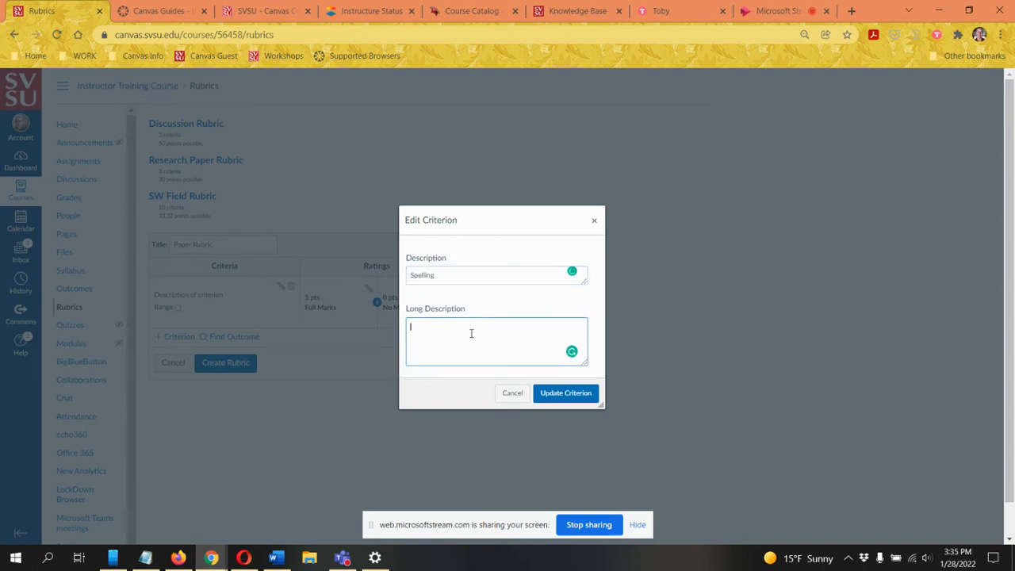
left_click(556, 397)
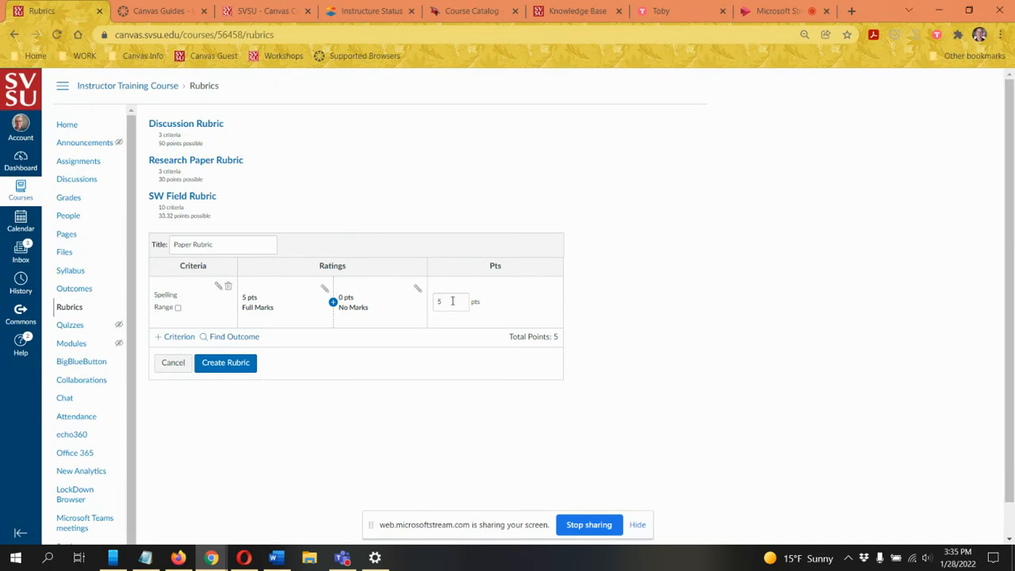
Step: Set the Spelling criterion's maximum score to 10 points
left_click(452, 300)
type("10")
key("Tab")
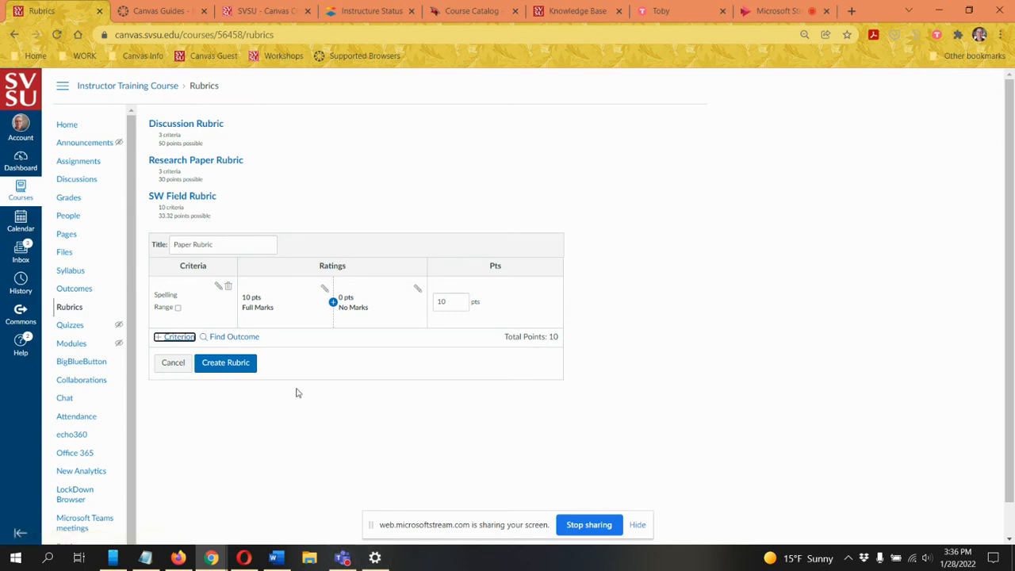
Step: Retitle the Spelling criterion's full-marks rating as "No Errors"
left_click(324, 290)
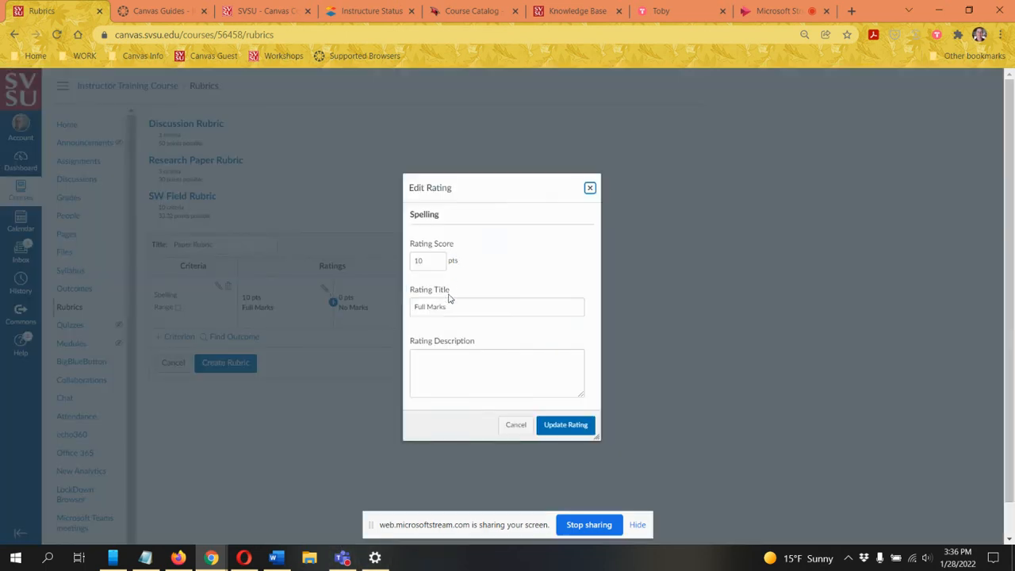
left_click_drag(477, 306, 380, 306)
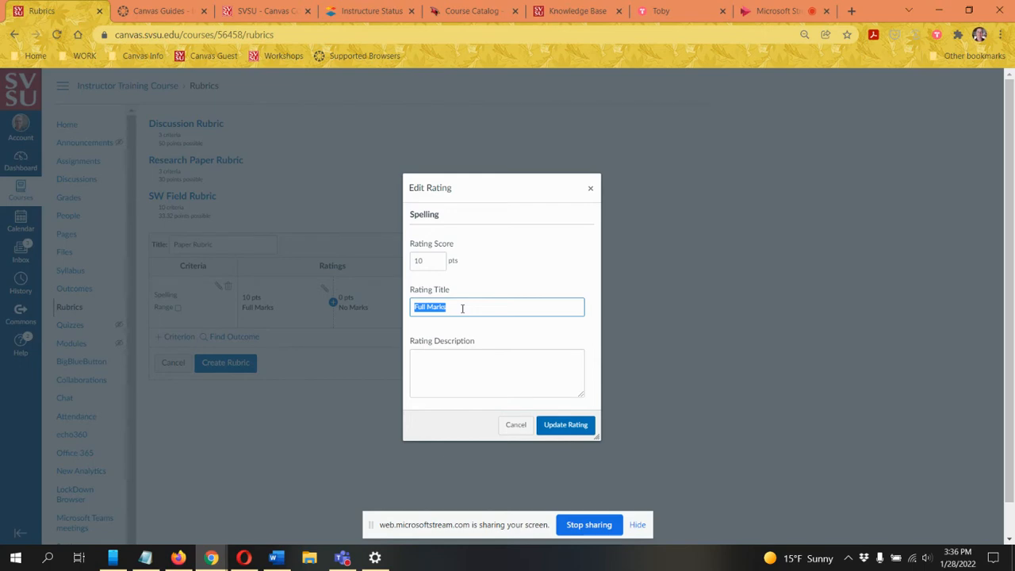
type("No Errors")
left_click(560, 426)
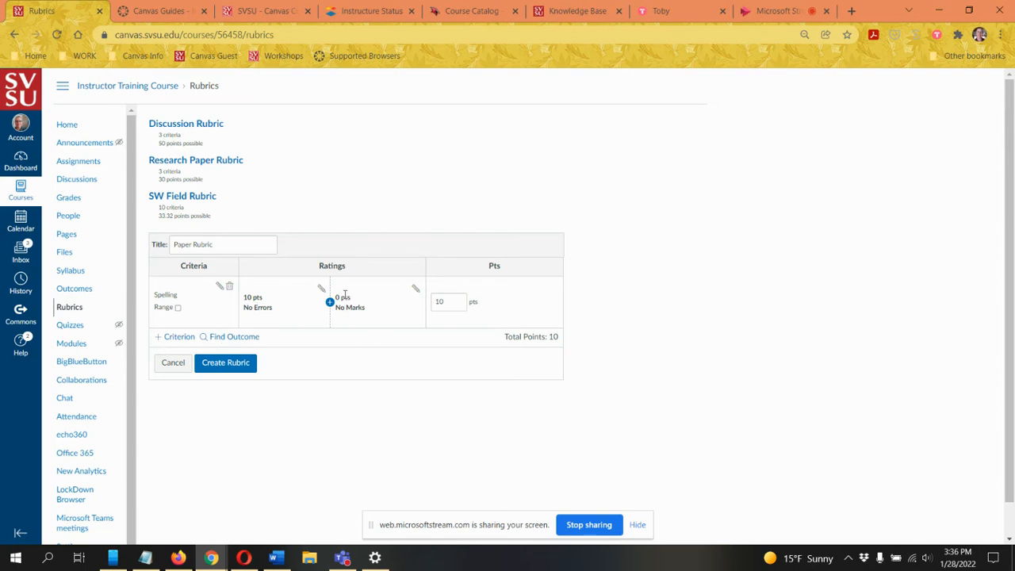
Step: Retitle the Spelling criterion's 0-point rating as "Many Errors"
left_click(418, 291)
left_click_drag(451, 324, 386, 321)
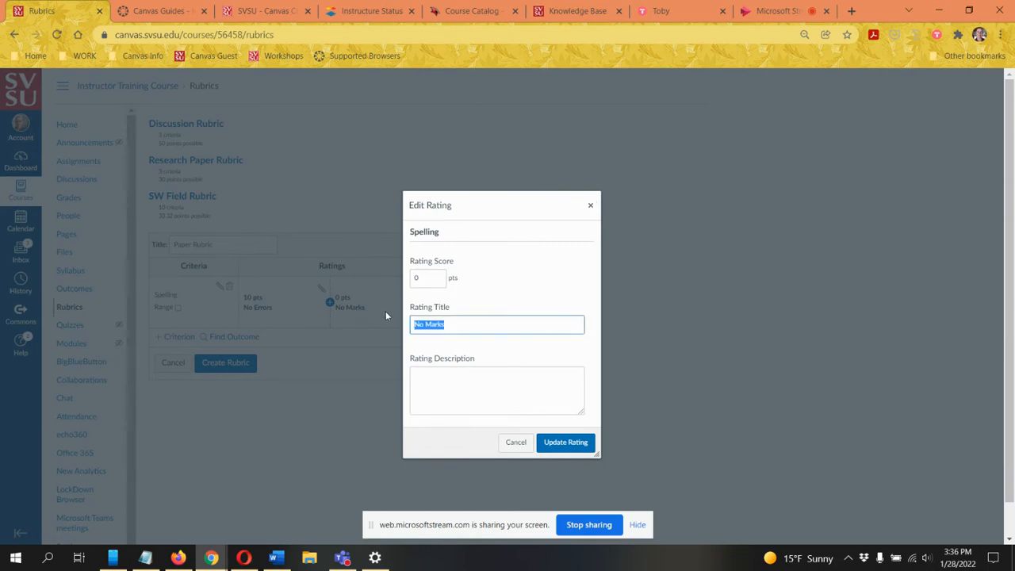
type("Many Errors")
left_click(560, 442)
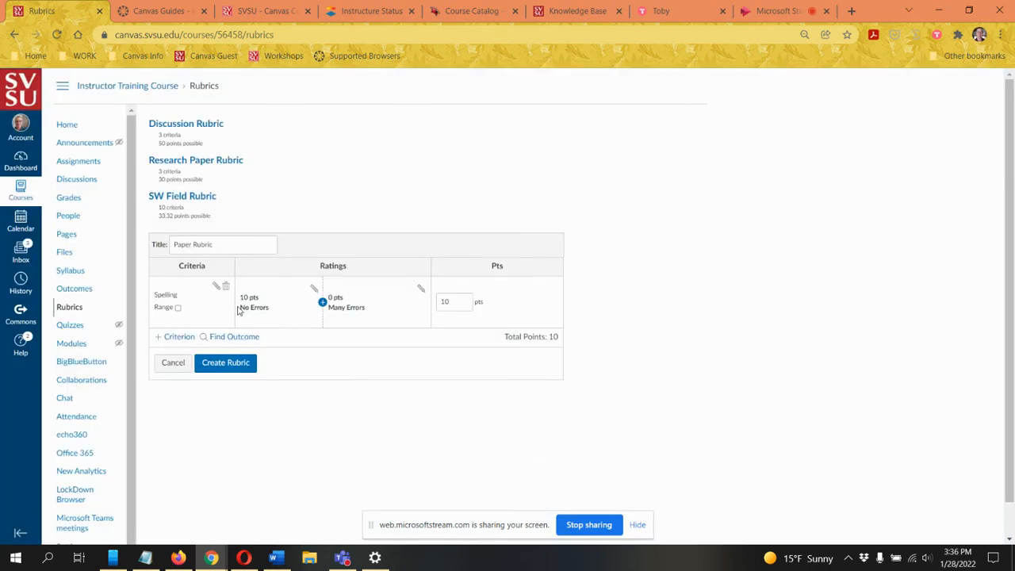
Step: Add a 5-point rating titled "Some Errors" between the Spelling criterion's No Errors and Many Errors ratings
left_click(322, 304)
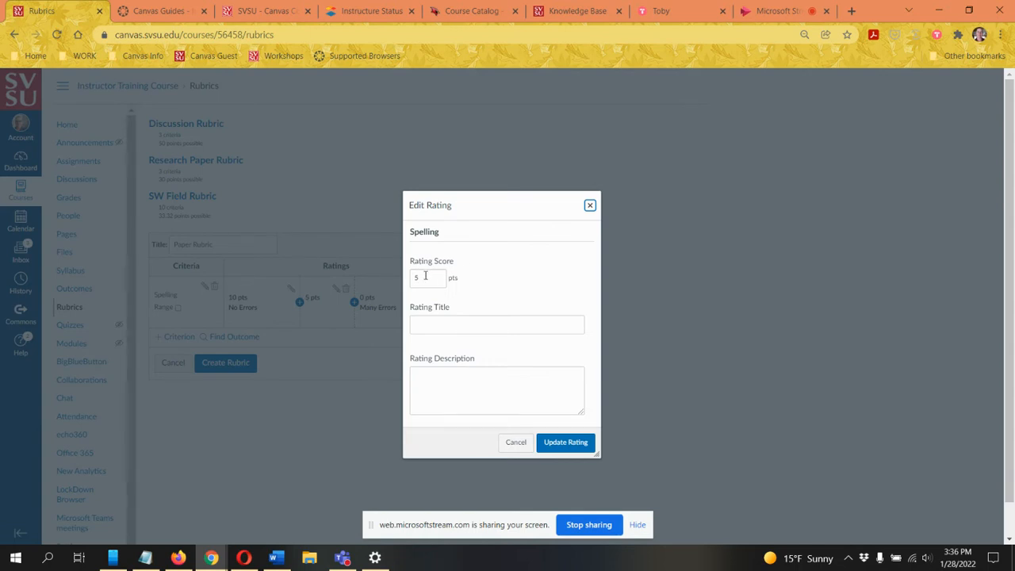
left_click_drag(420, 277, 414, 278)
left_click(454, 332)
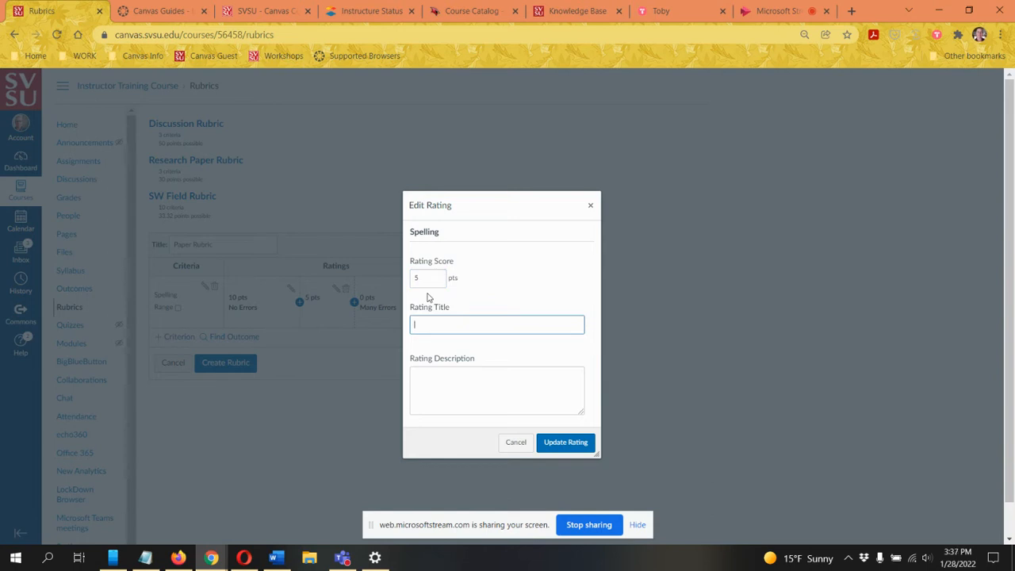
type("Soe")
key("BackSpace")
type("me Errors")
left_click(566, 442)
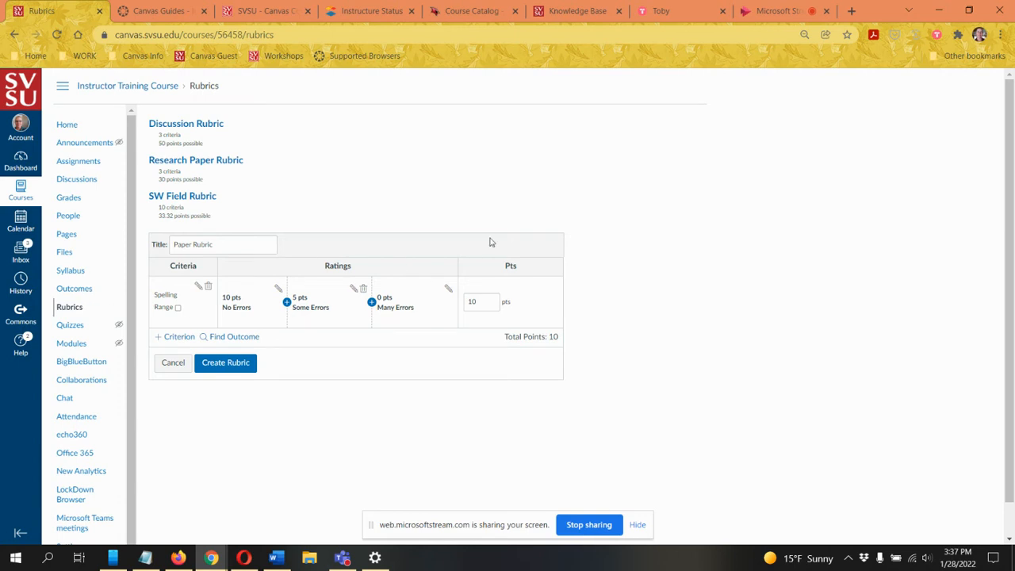
Step: Duplicate the Spelling criterion and set the copy's description to "Grammar"
left_click(179, 337)
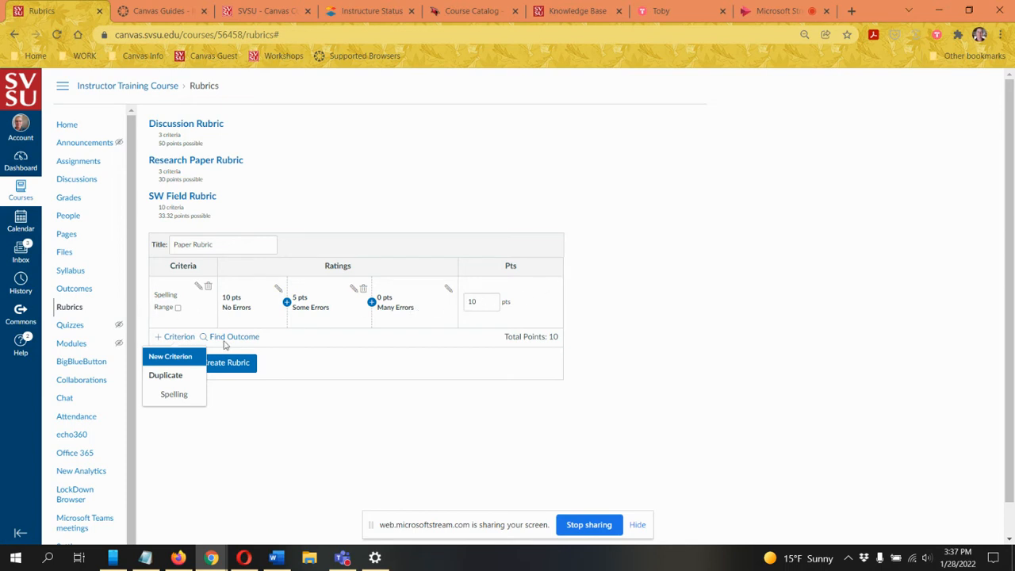
left_click(172, 394)
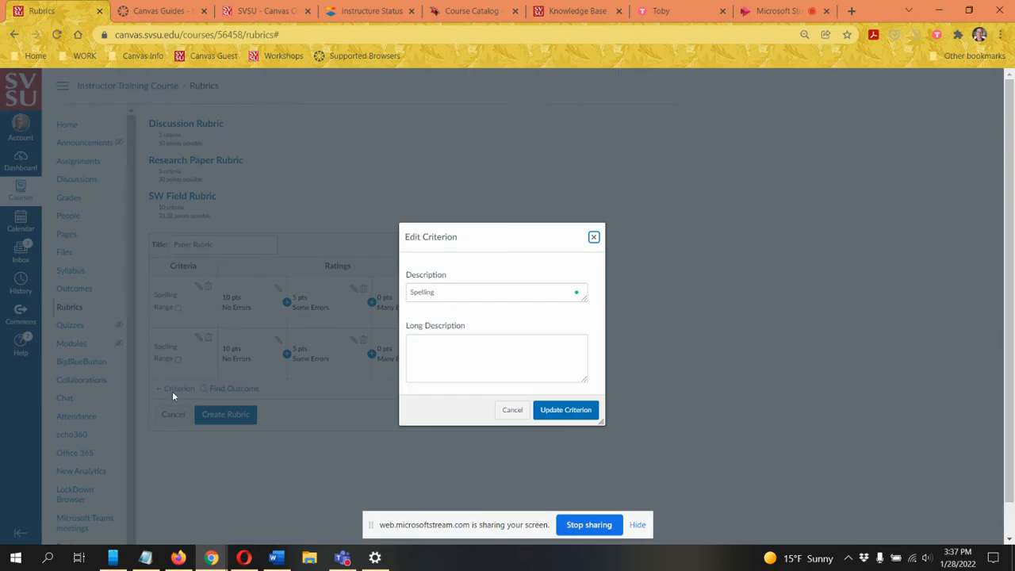
left_click(463, 292)
double_click(463, 292)
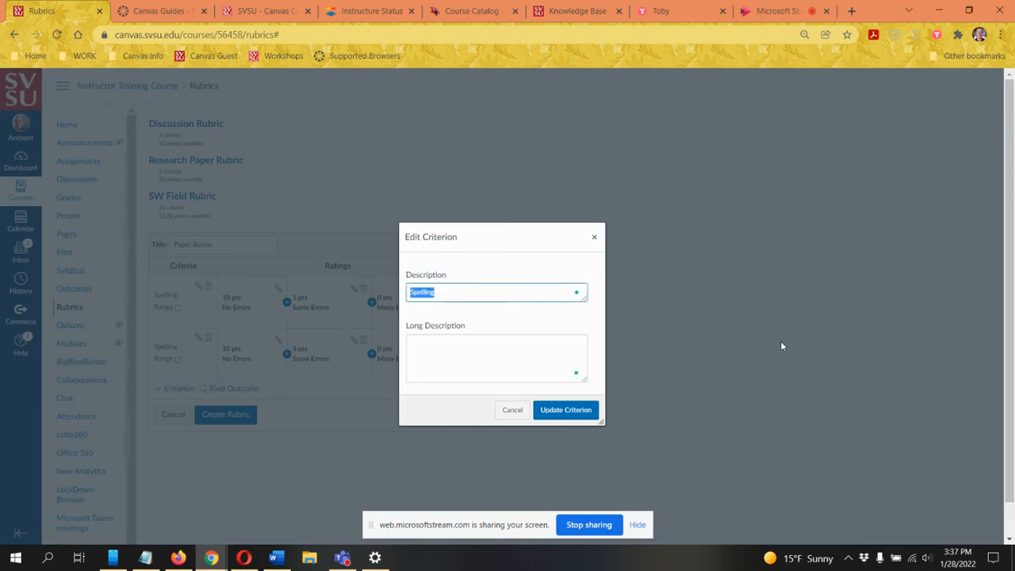
type("Grammar")
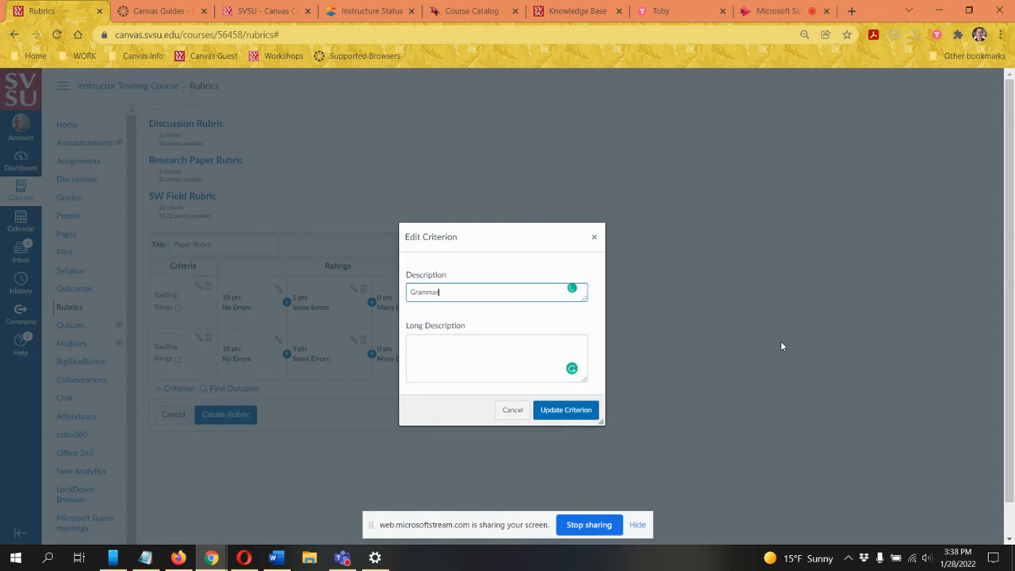
left_click(565, 410)
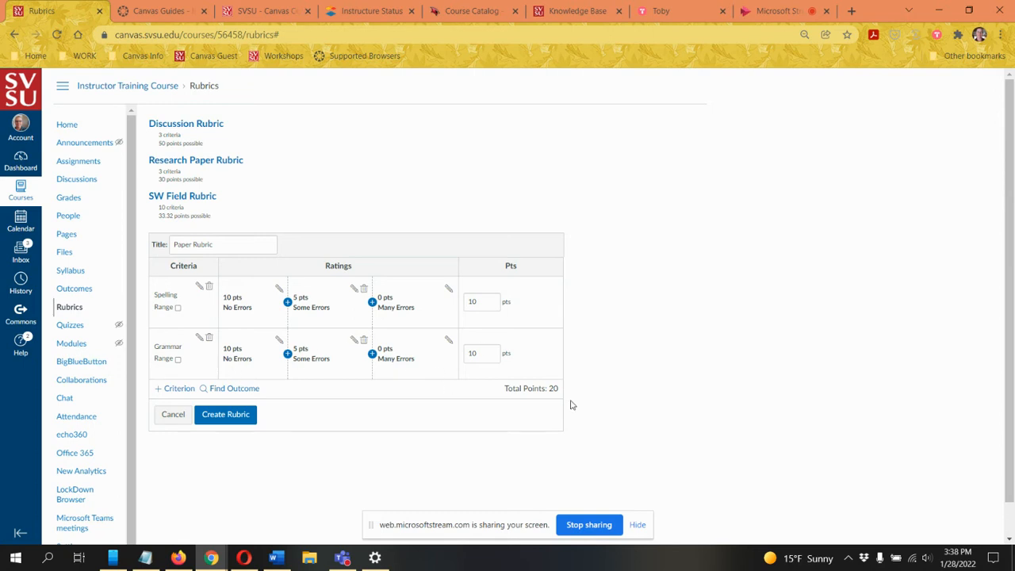
Step: Add a new, non-duplicated criterion described as "Punctuation" and create the rubric
left_click(180, 391)
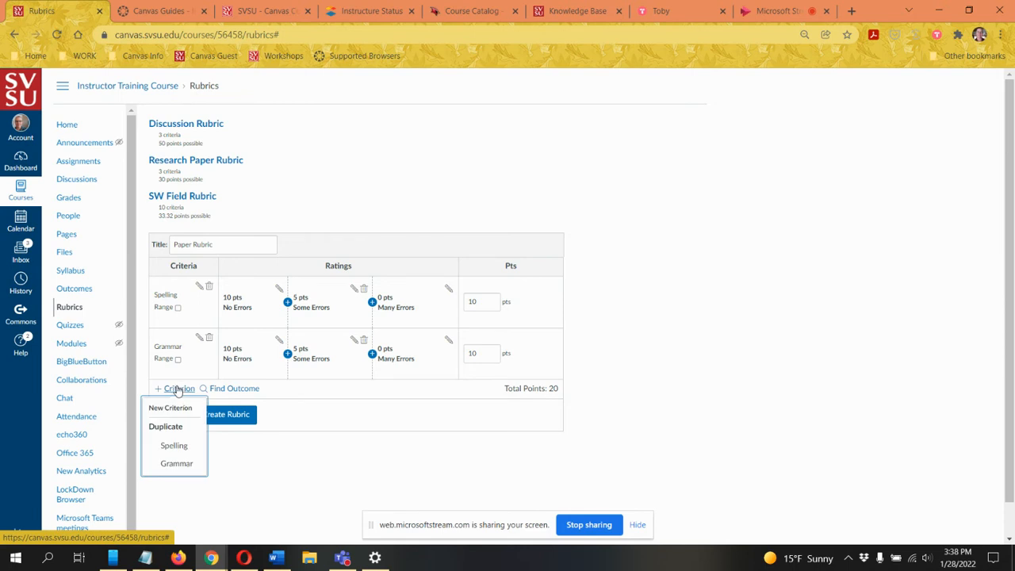
scroll(671, 322, "down", 1)
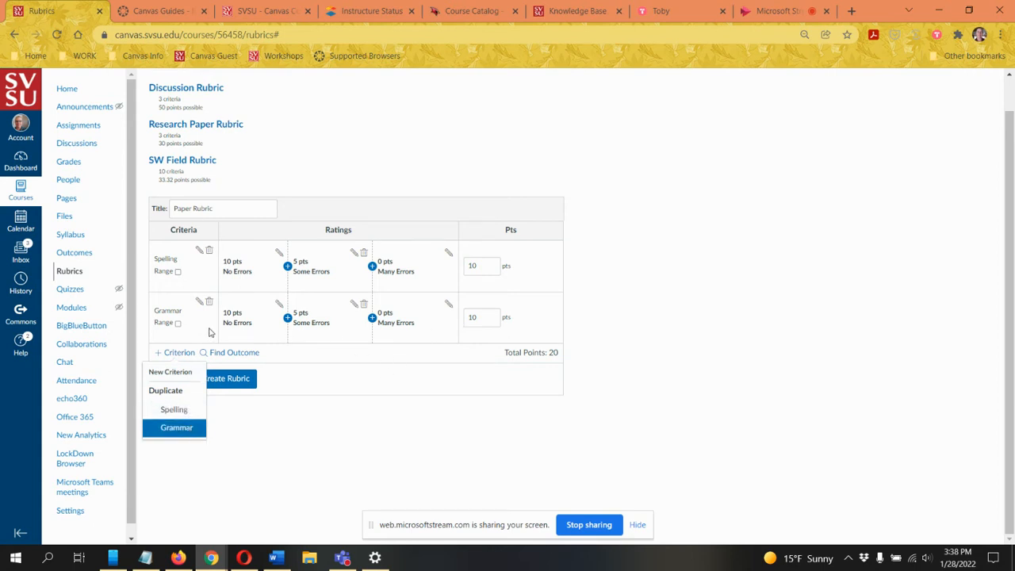
left_click(182, 373)
left_click(465, 292)
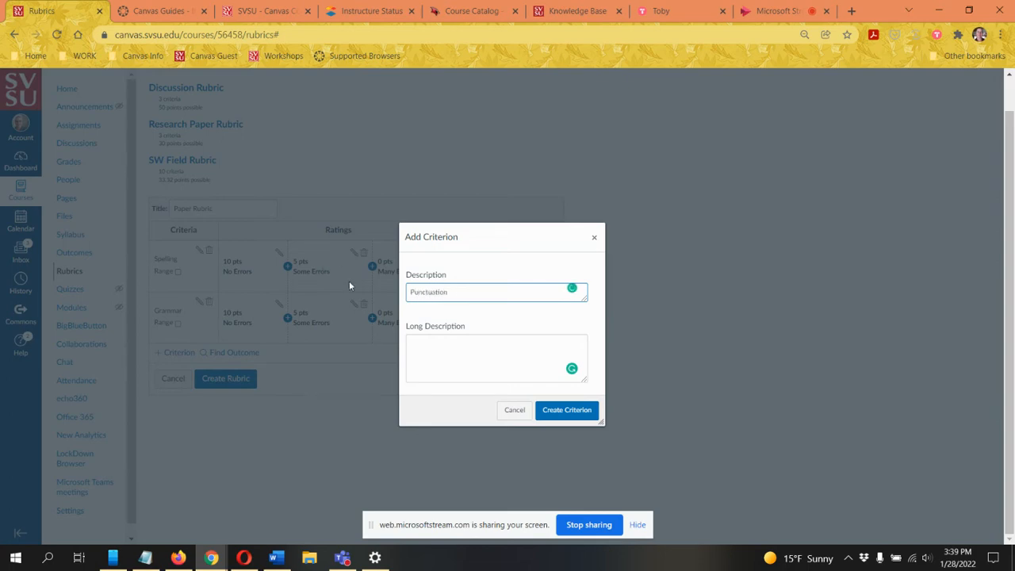
left_click(545, 415)
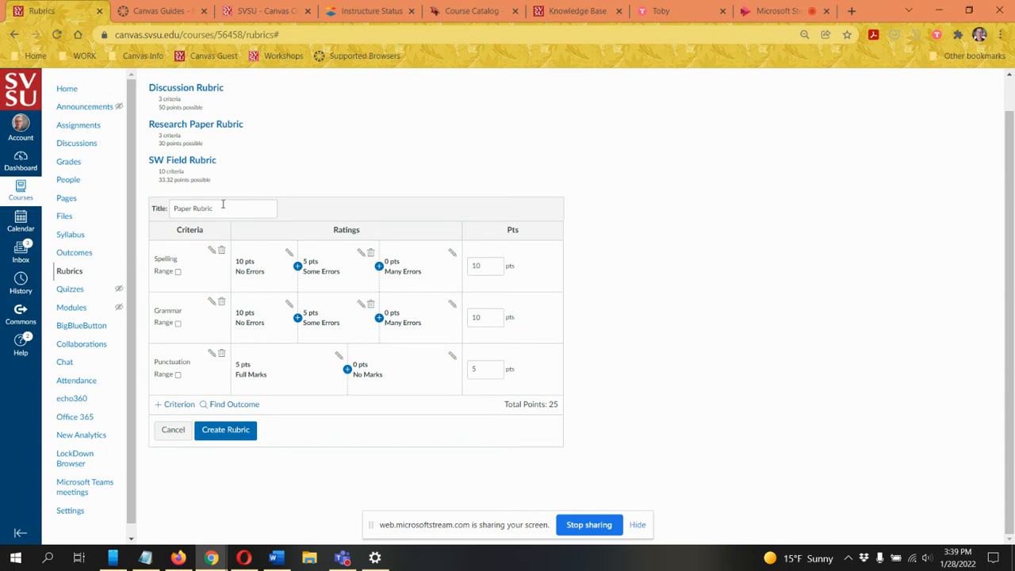
left_click(226, 431)
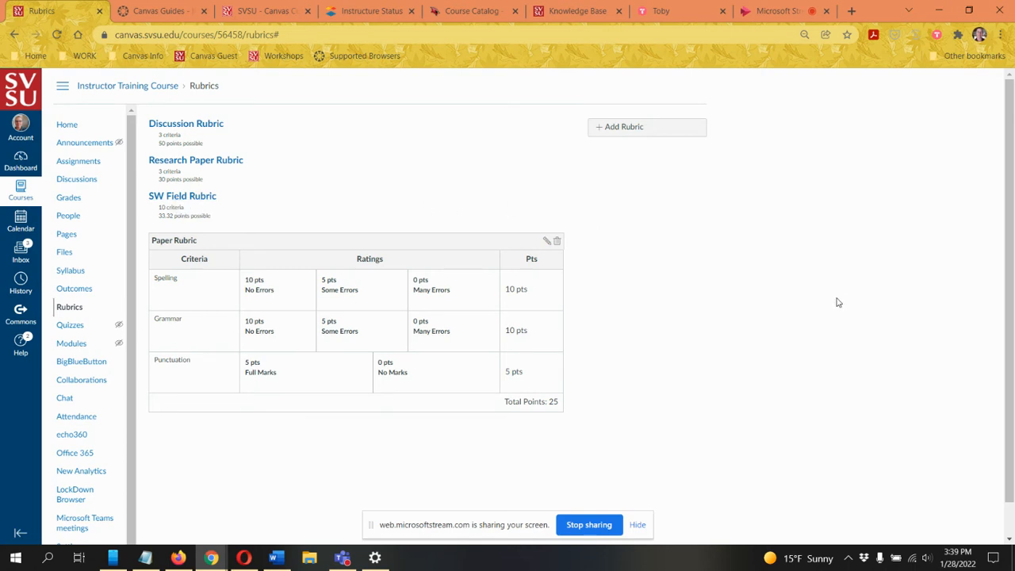
Step: Open the Research Paper assignment and start adding a rubric to it
left_click(75, 164)
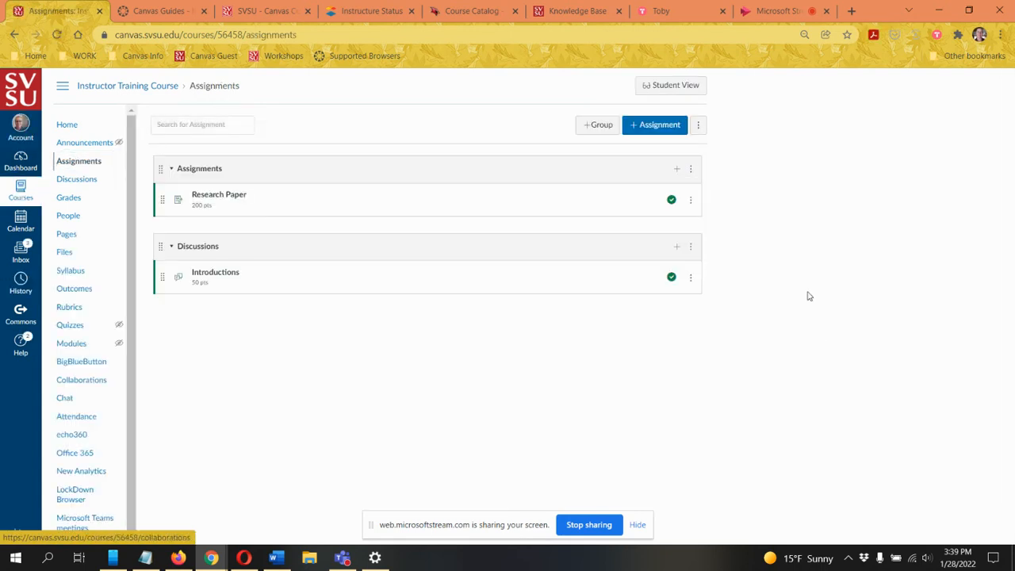
left_click(237, 197)
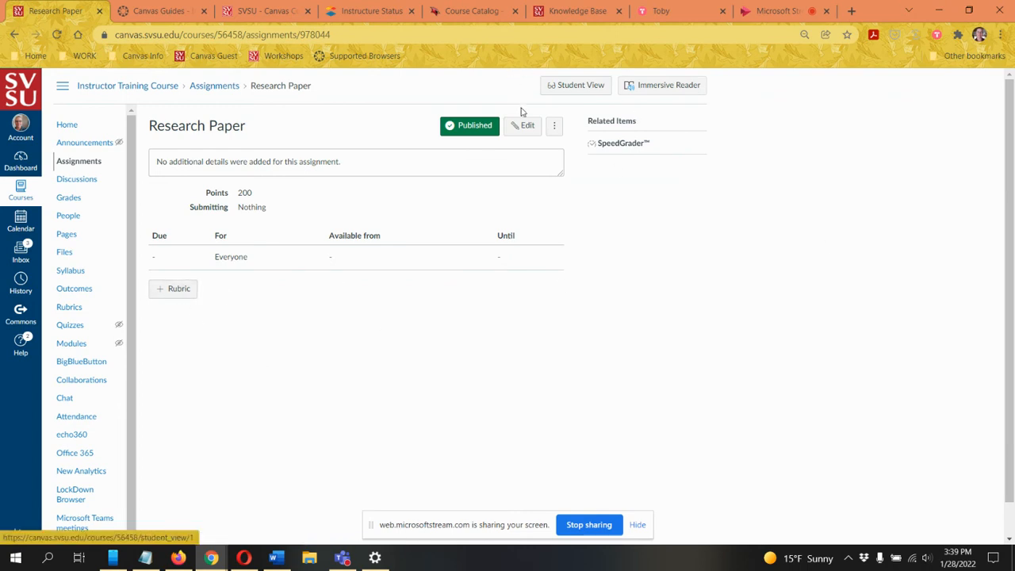
left_click(172, 290)
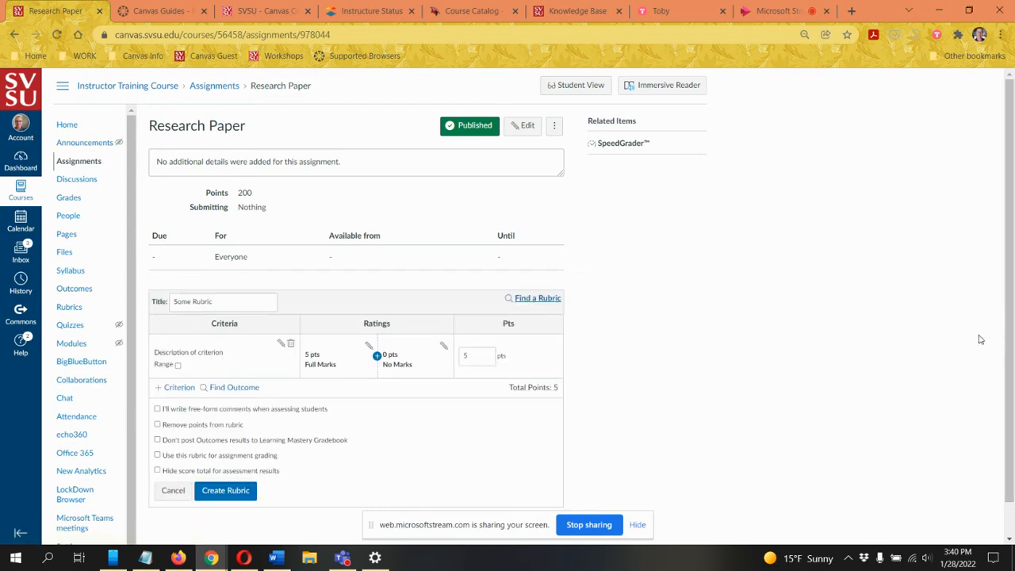
scroll(975, 338, "down", 1)
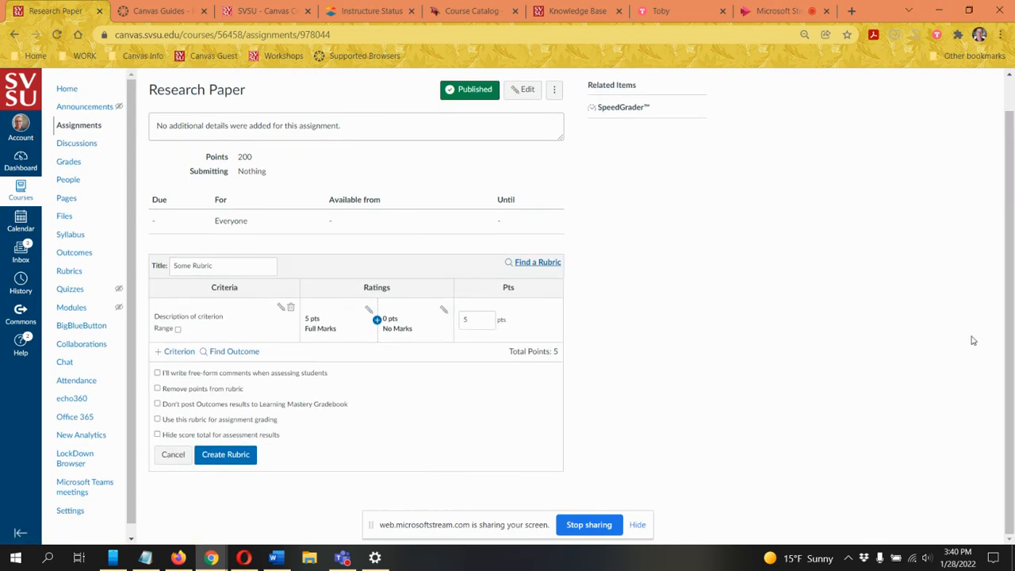
left_click_drag(221, 263, 164, 268)
double_click(231, 262)
left_click_drag(230, 262, 168, 267)
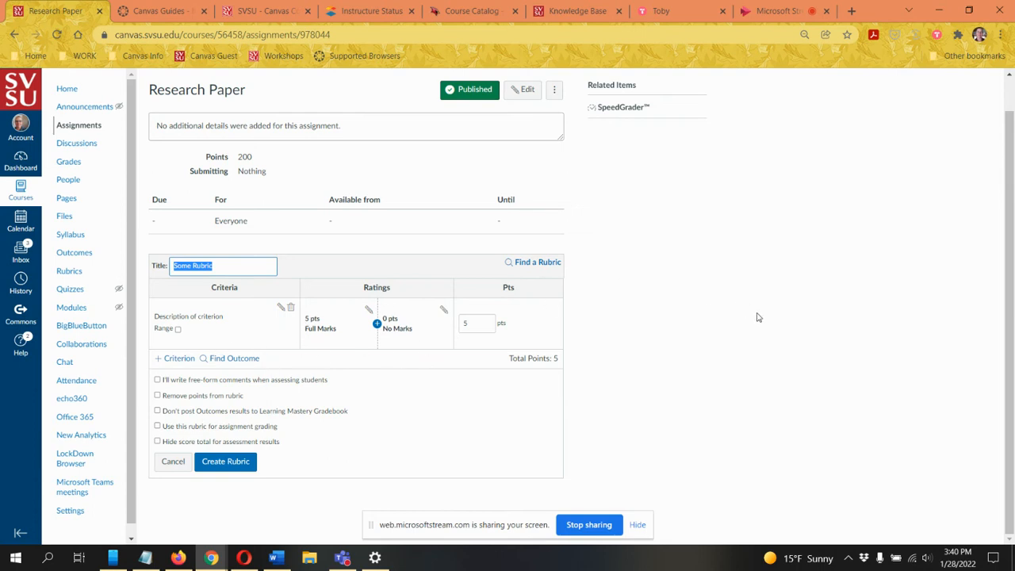
left_click(248, 259)
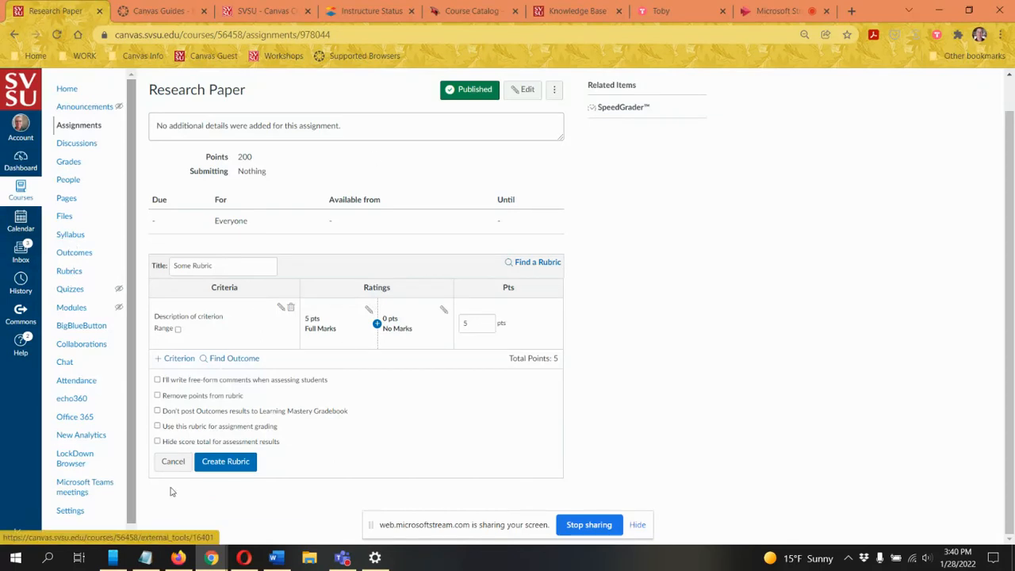
Step: Look for an existing rubric for the assignment, enlarge the search dialog, and browse the Canvas New Instructor Training Course rubrics
left_click(537, 263)
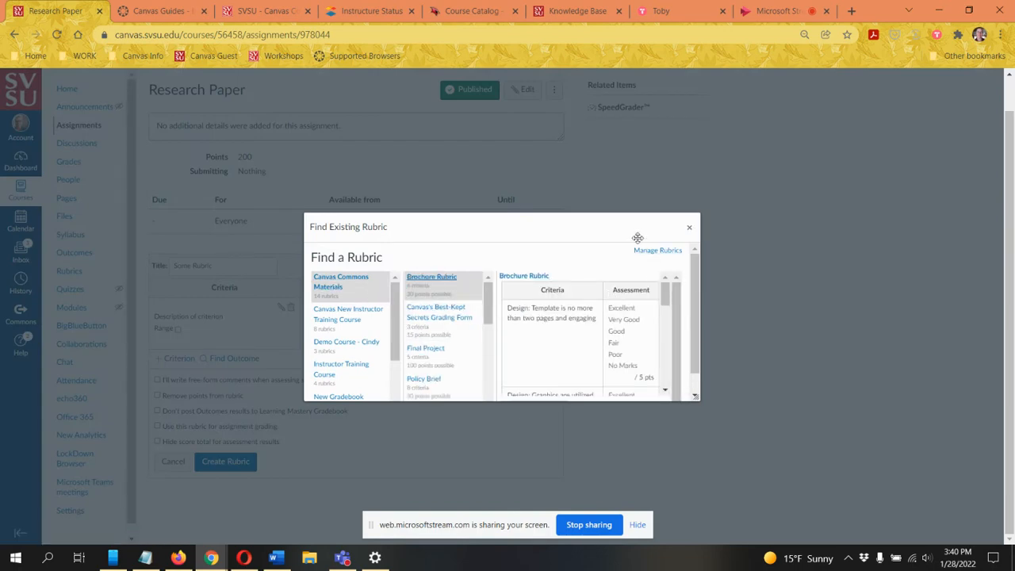
left_click_drag(624, 232, 640, 135)
left_click_drag(710, 298, 806, 476)
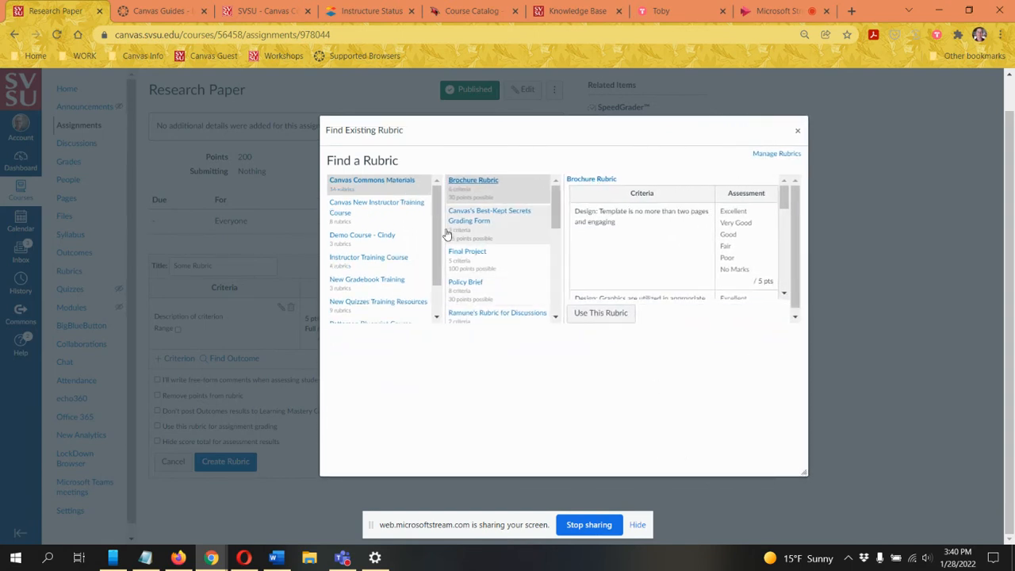
mouse_move(437, 219)
left_mouse_down()
mouse_move(439, 261)
mouse_move(429, 203)
left_mouse_up()
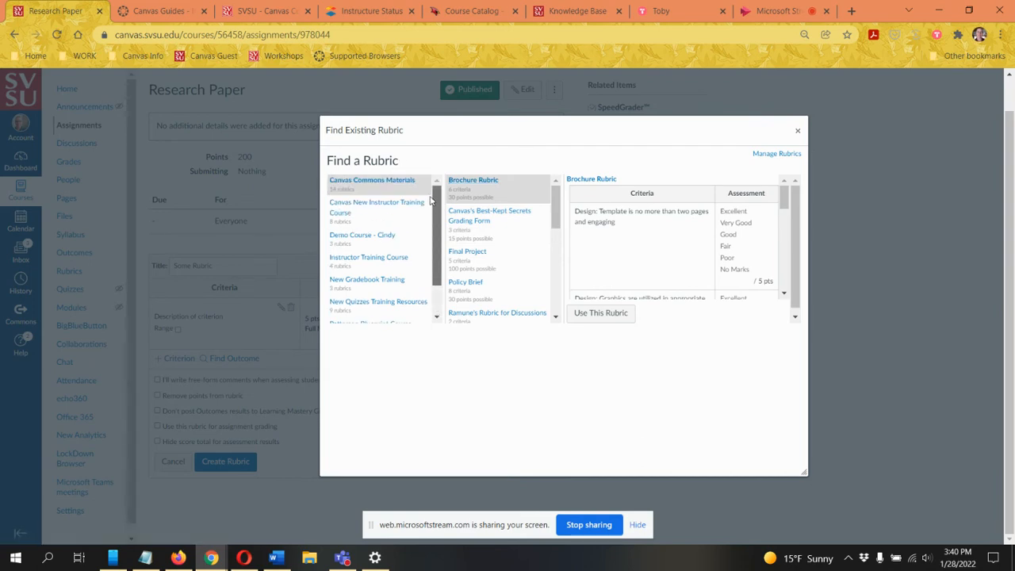
left_click(346, 209)
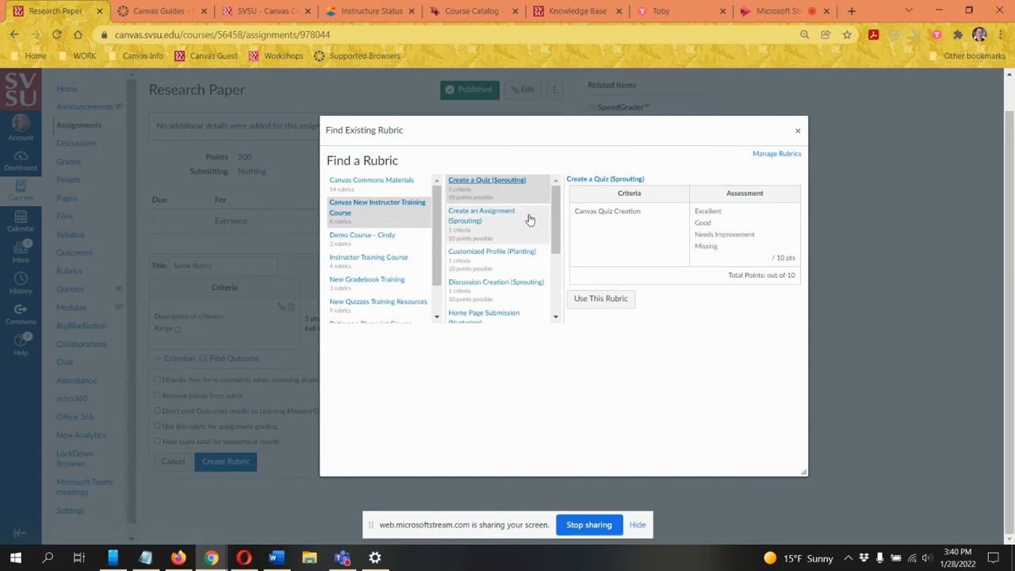
left_click_drag(557, 227, 568, 200)
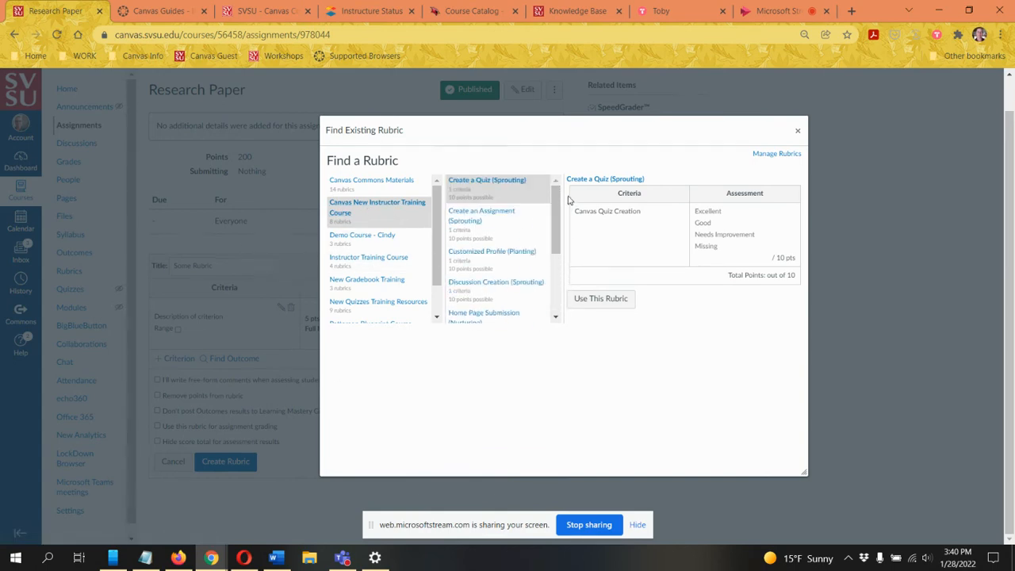
left_click_drag(558, 241, 565, 319)
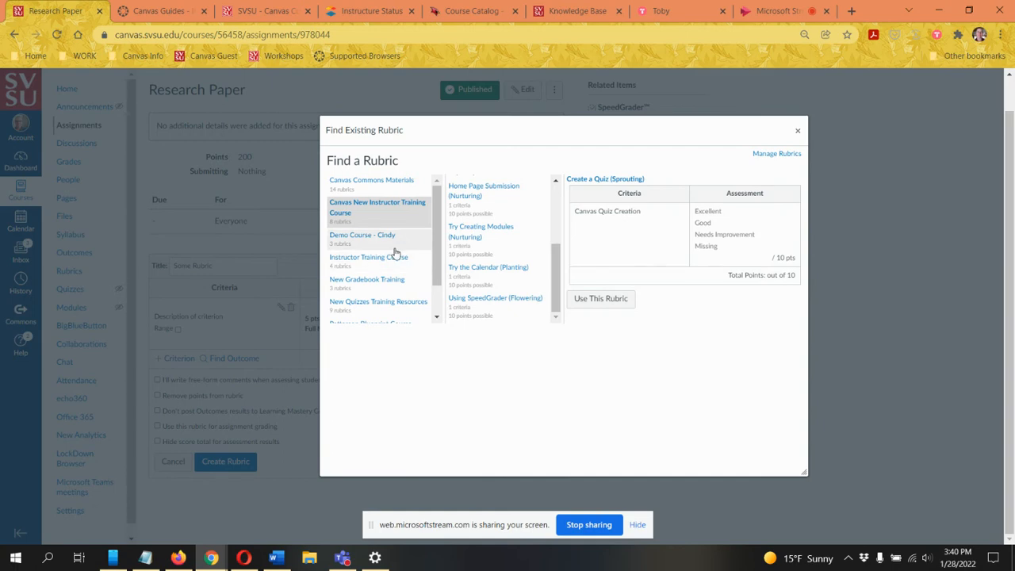
Step: Review the Research Paper Rubric from the Instructor Training Course and use it for the Research Paper assignment
scroll(394, 253, "down", 2)
left_click(397, 222)
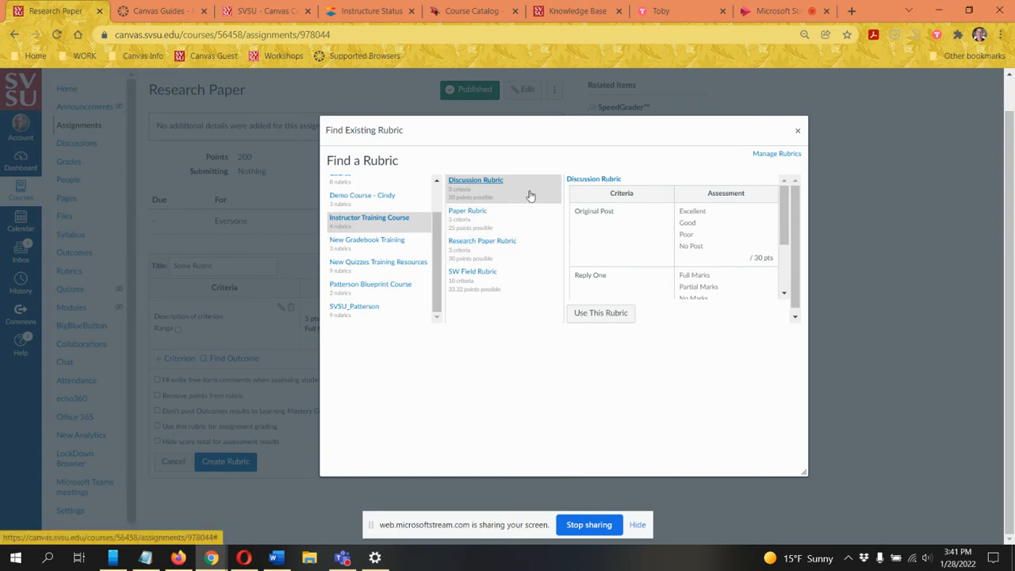
left_click(473, 247)
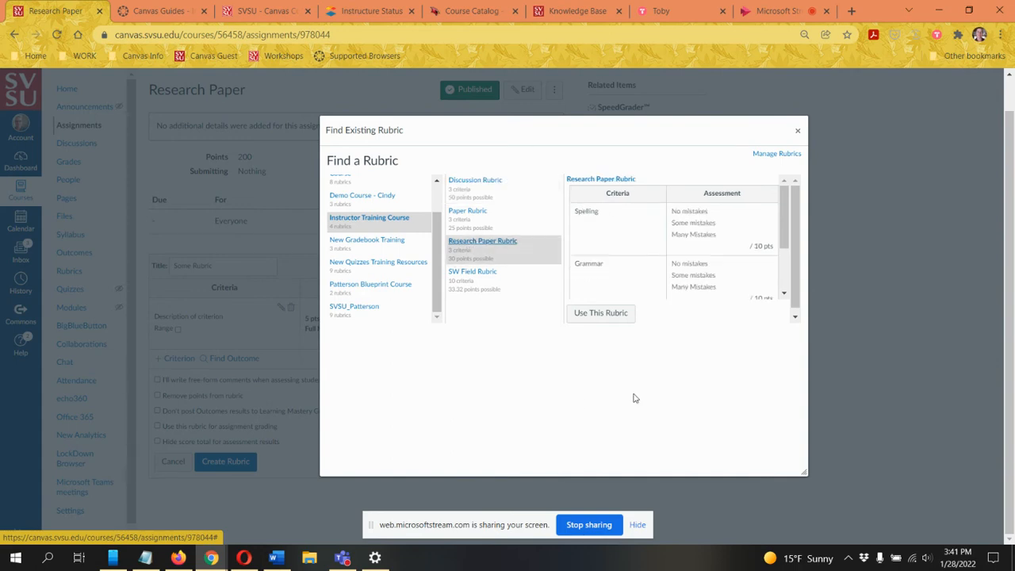
left_click_drag(783, 230, 787, 274)
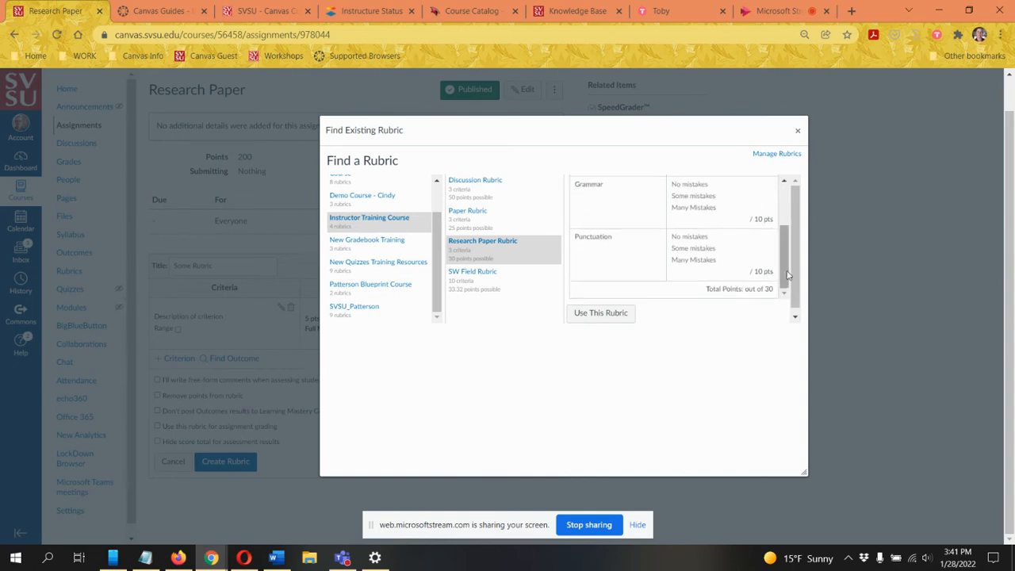
left_click(596, 313)
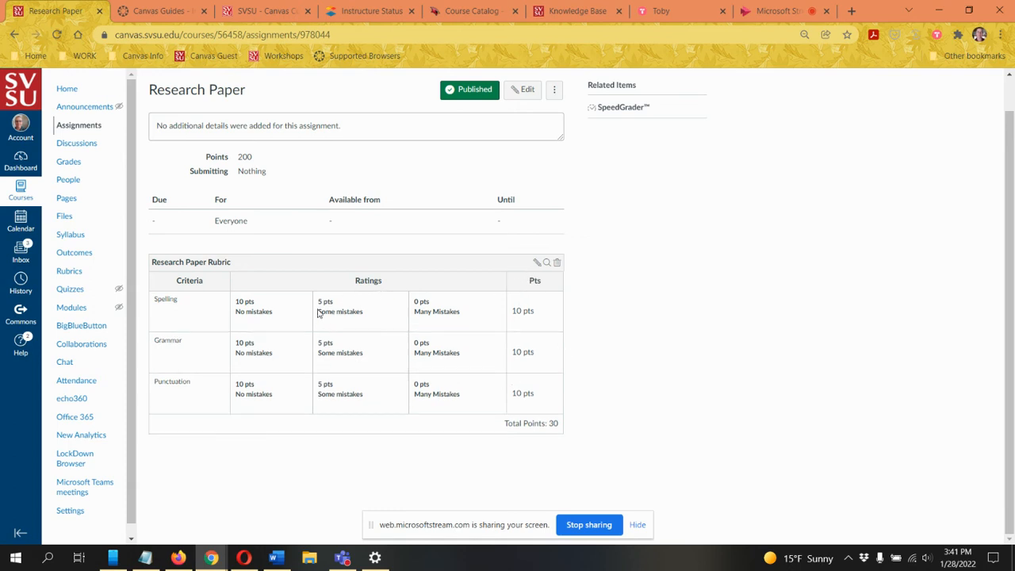
Step: Set the attached rubric to be used for assignment grading and update it, leaving the assignment points different from the rubric's
left_click(537, 264)
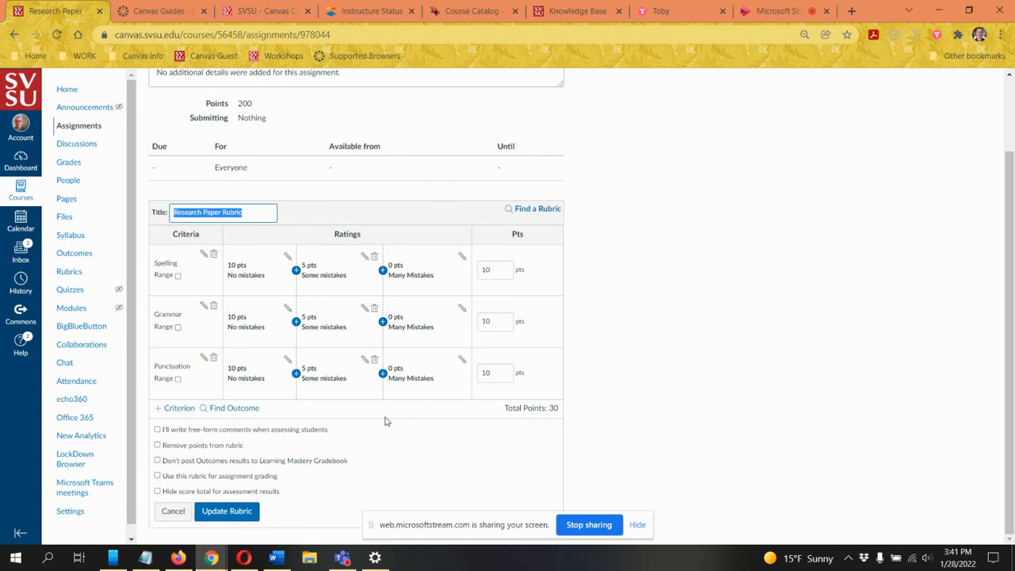
left_click_drag(165, 478, 286, 478)
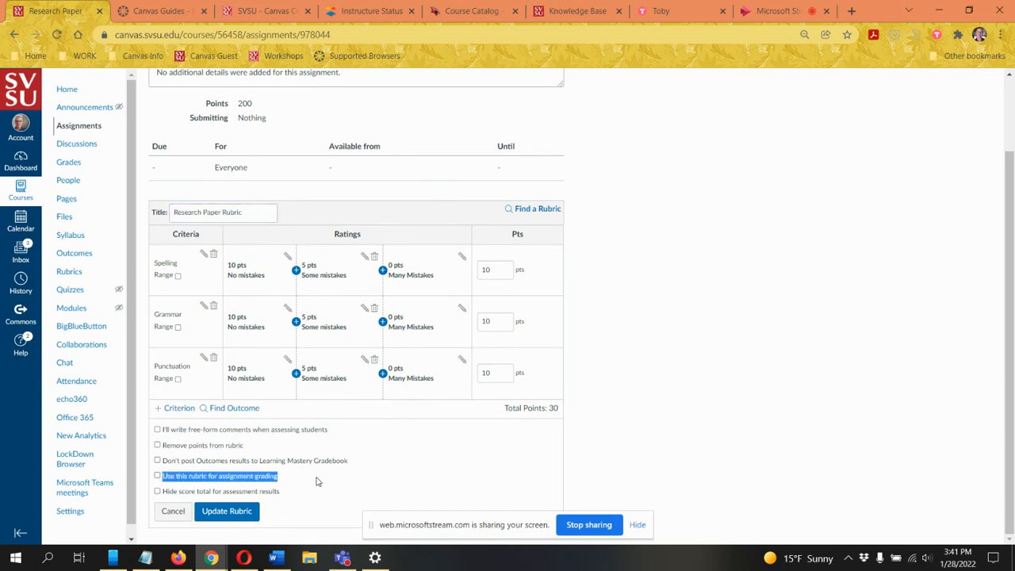
left_click(950, 291)
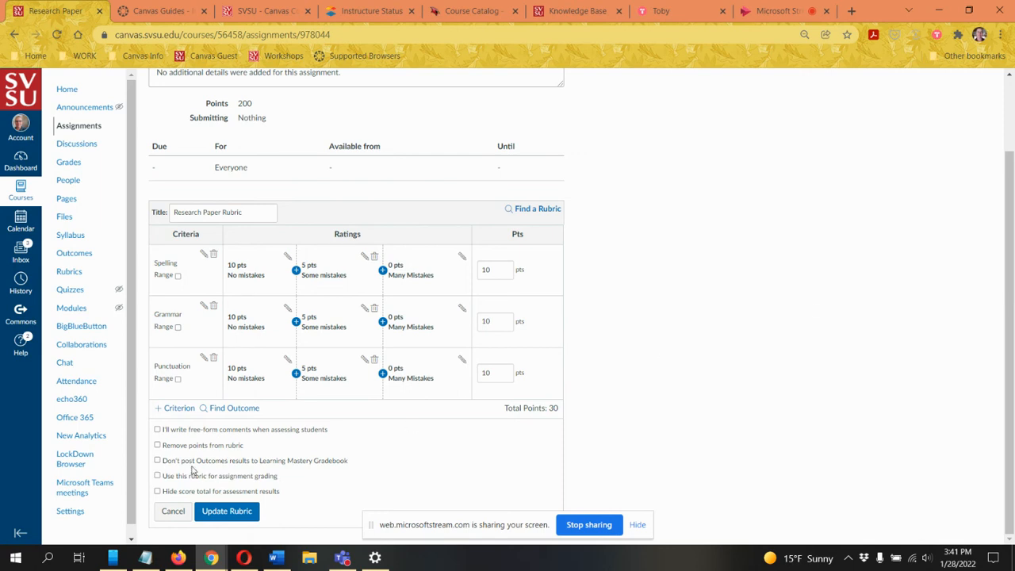
left_click(158, 476)
left_click(234, 514)
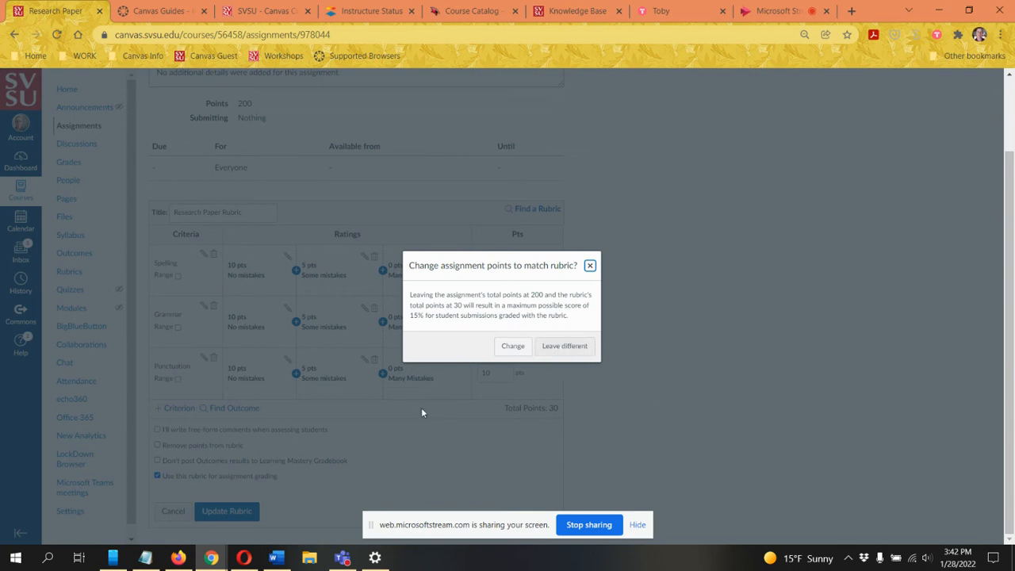
left_click(560, 347)
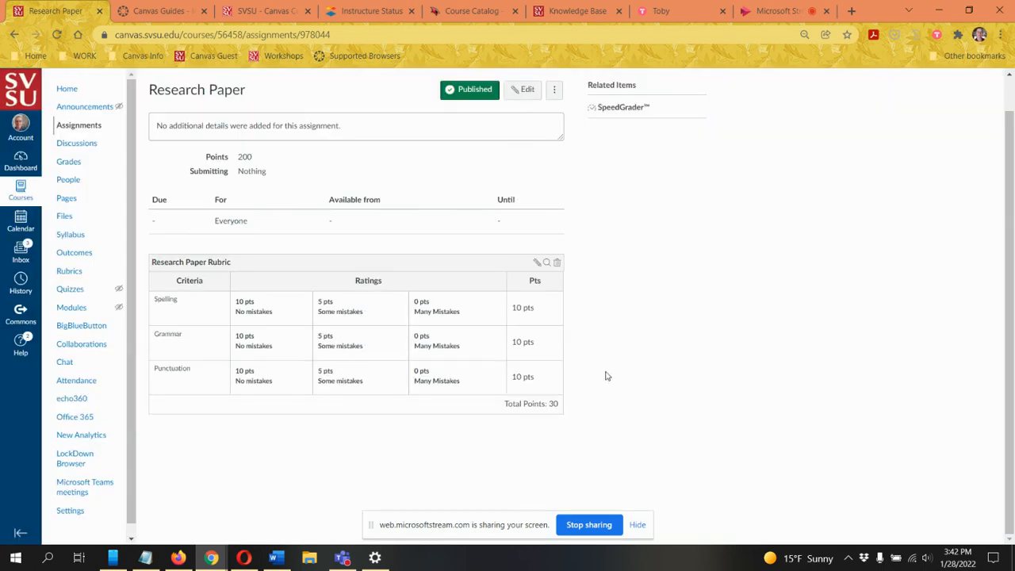
scroll(559, 342, "up", 1)
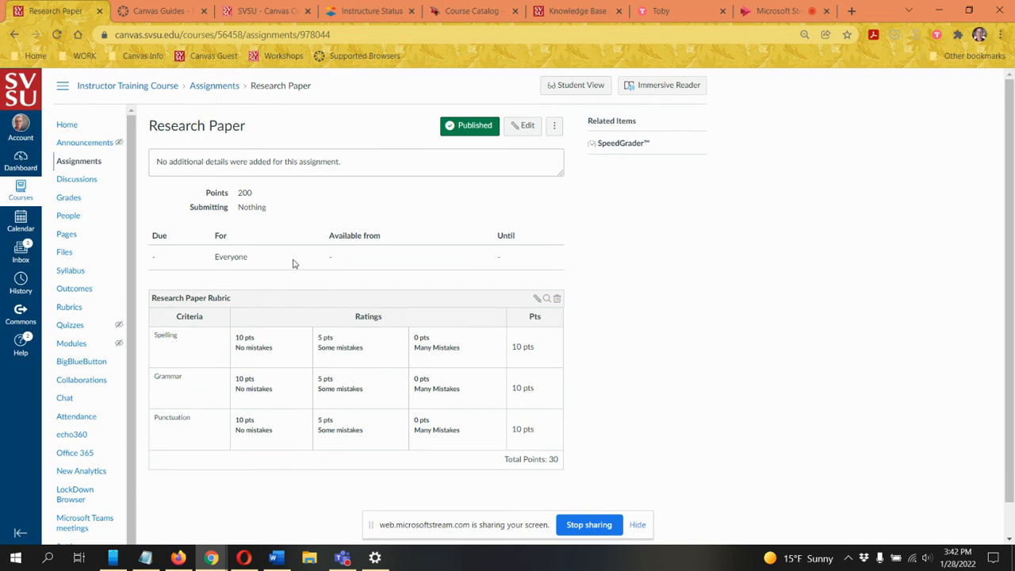
Step: Start adding a rubric to the Introductions discussion, with its use for assignment grading enabled
left_click(84, 183)
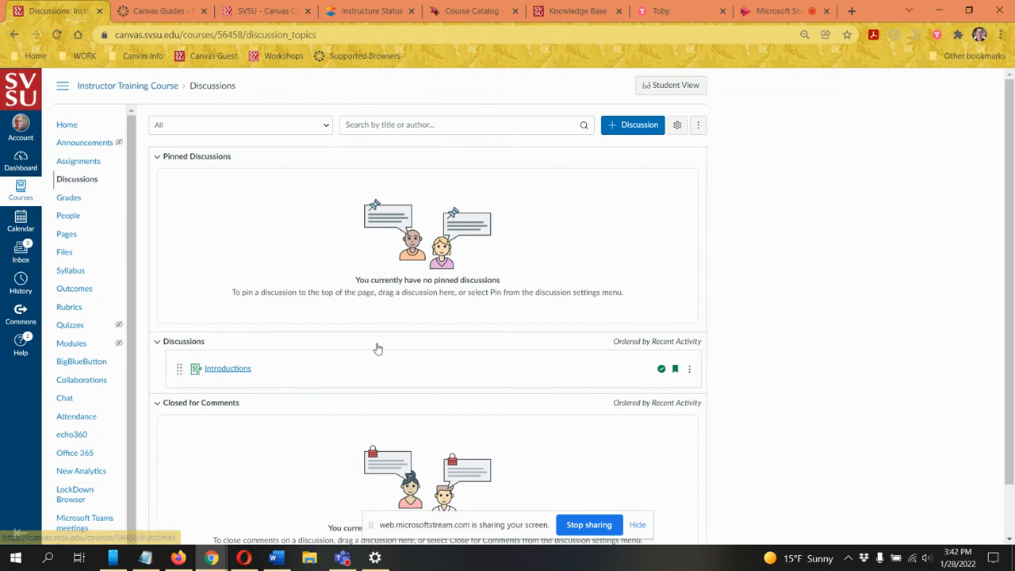
left_click(227, 371)
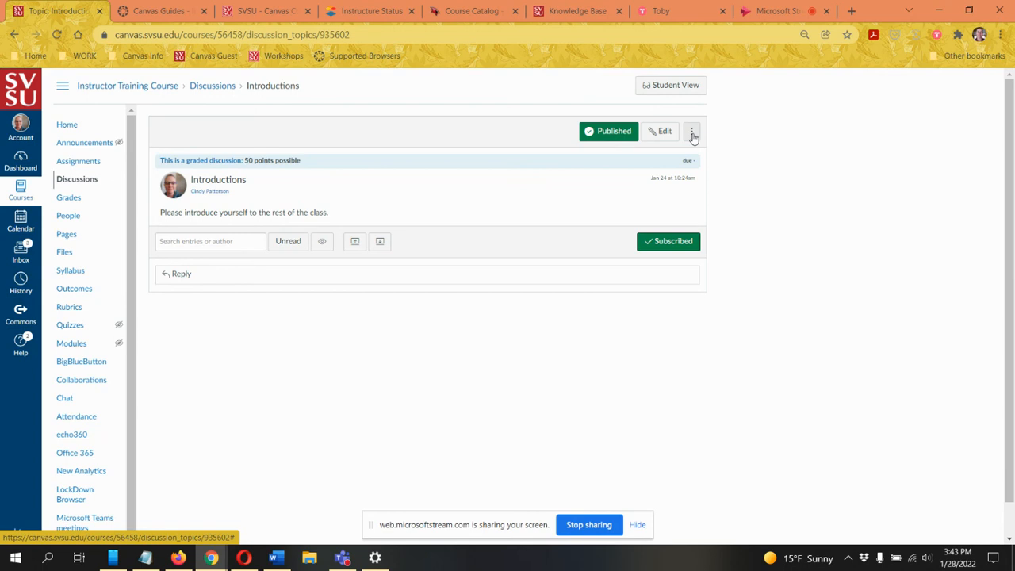
left_click(691, 134)
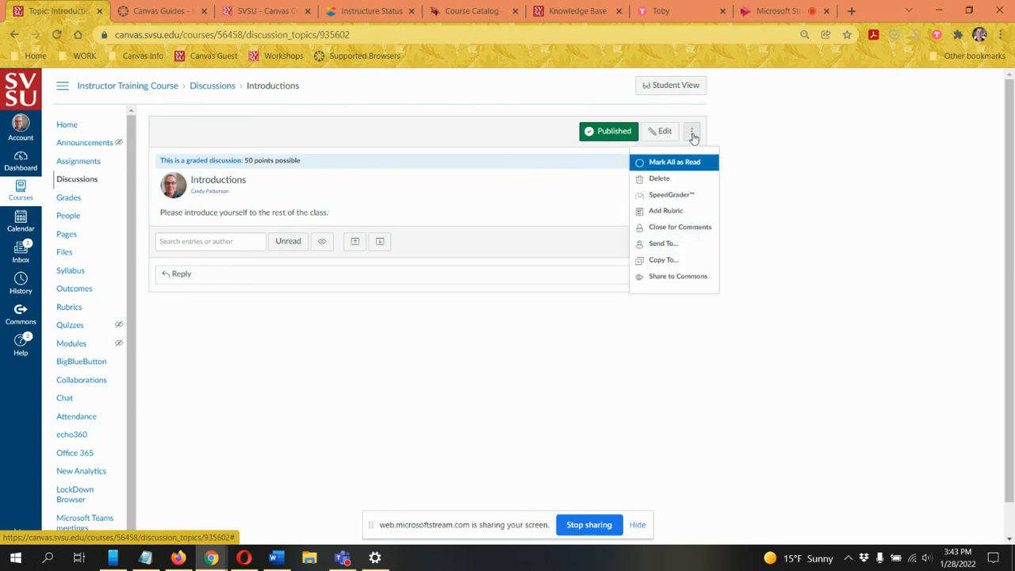
left_click(666, 212)
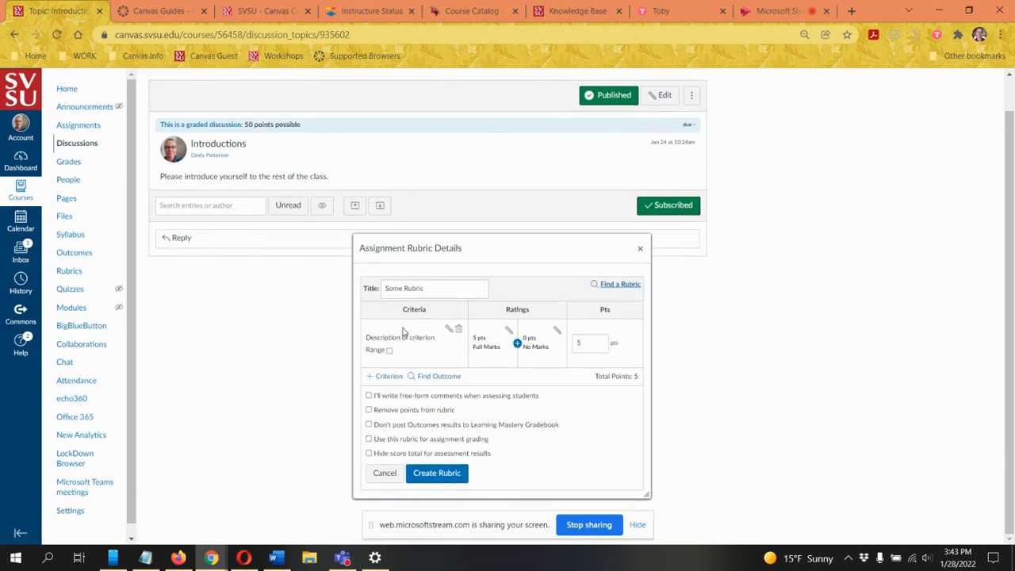
left_click_drag(418, 291, 381, 292)
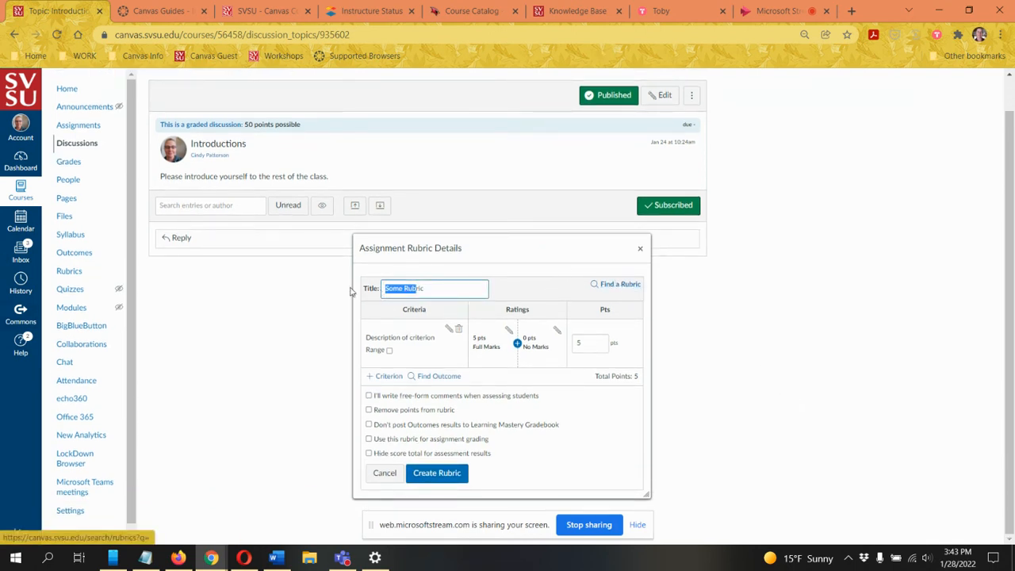
left_click(369, 440)
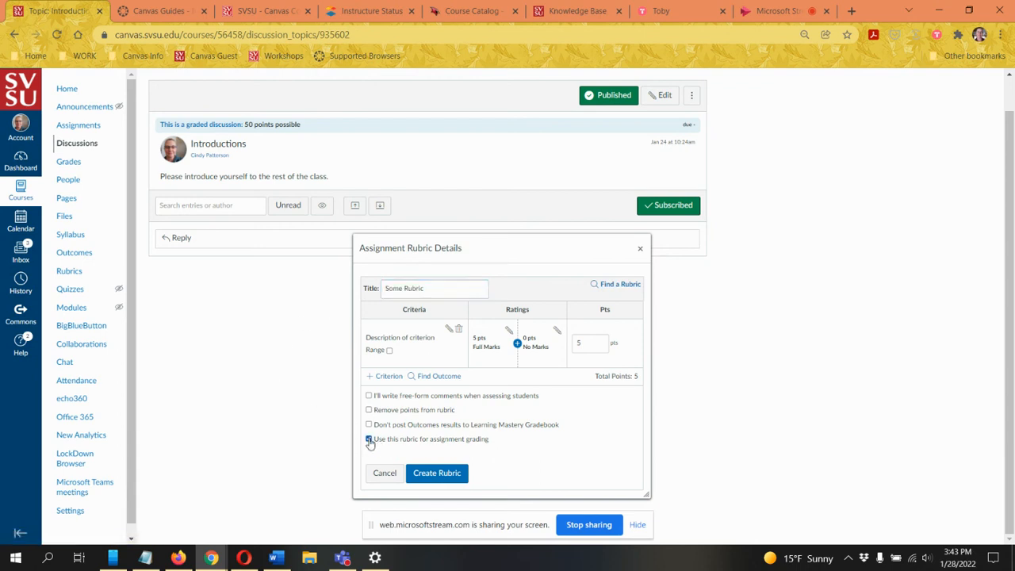
Step: Attach the existing Discussion Rubric from the Instructor Training Course to the Introductions discussion and close the rubric details
left_click(626, 284)
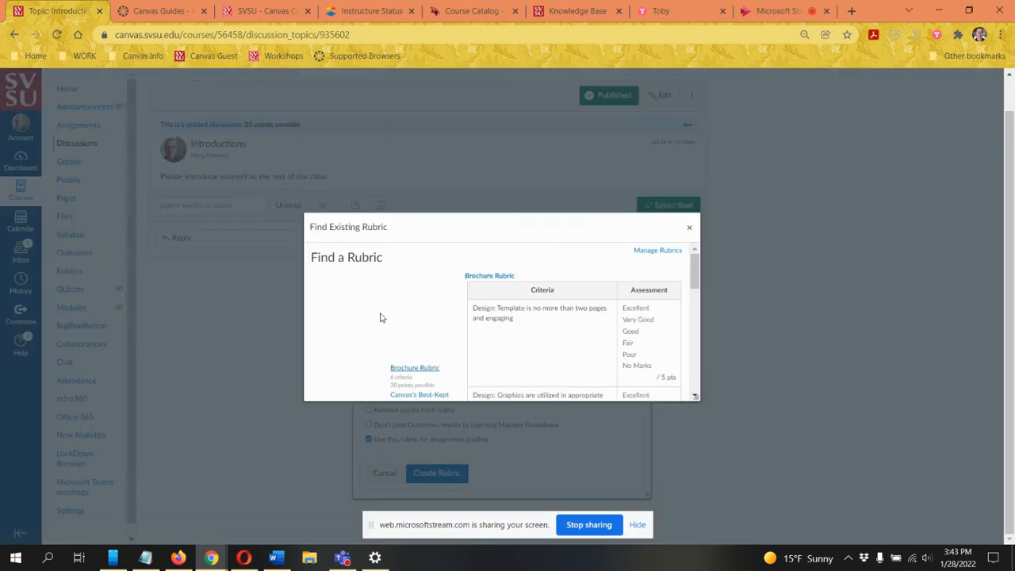
left_click_drag(564, 233, 593, 93)
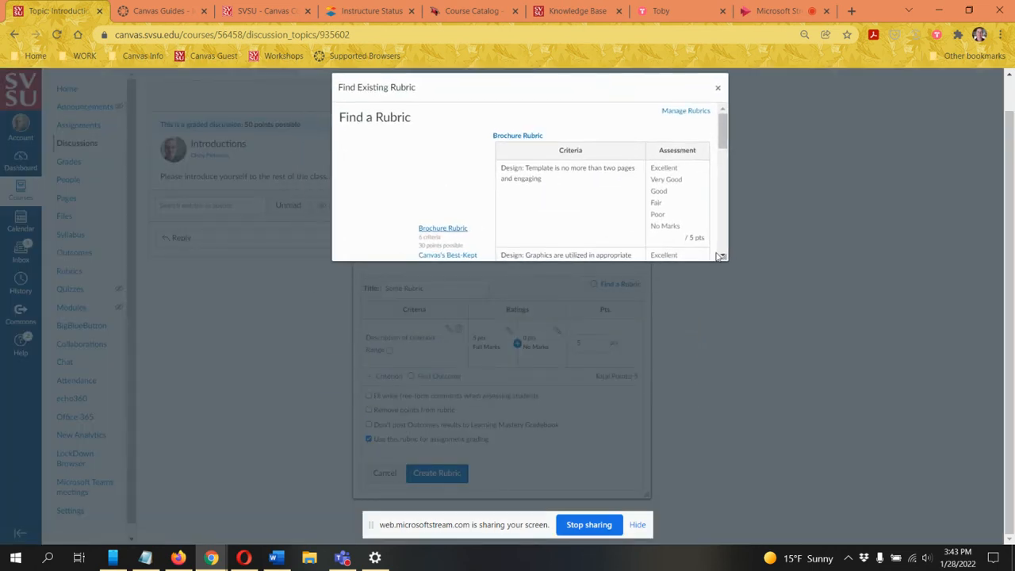
left_click_drag(721, 256, 876, 460)
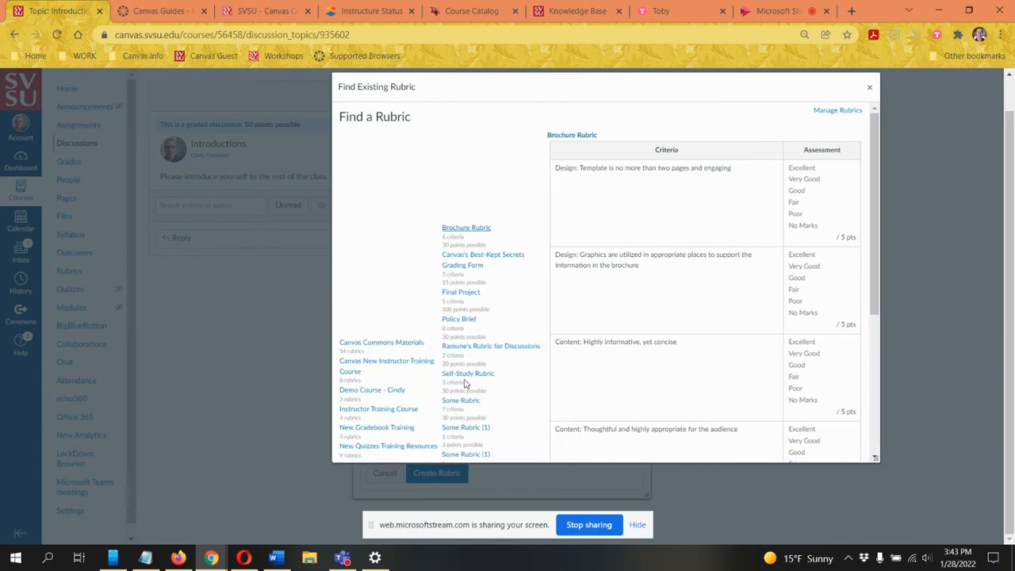
scroll(410, 370, "down", 3)
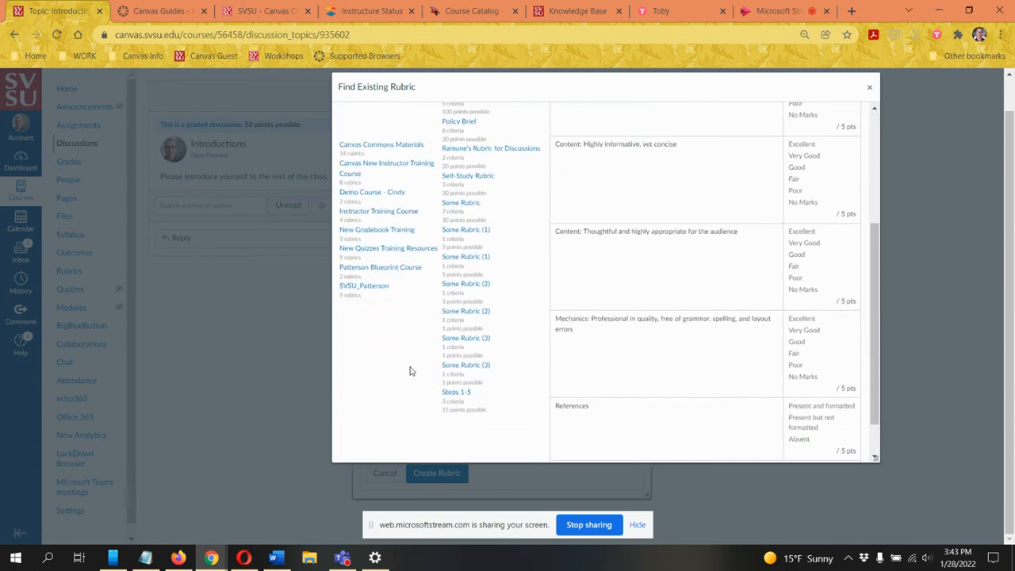
left_click(379, 212)
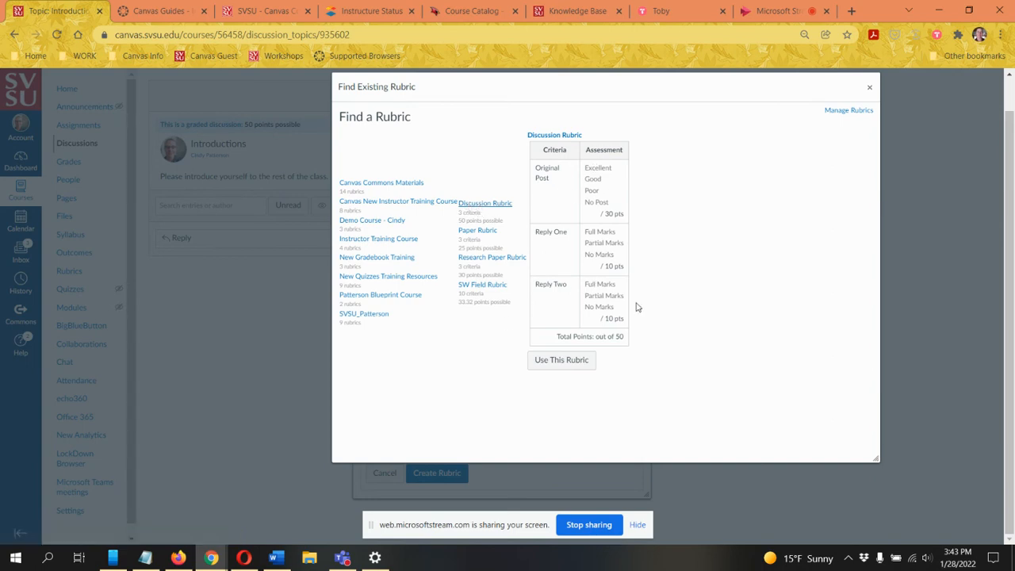
left_click(563, 362)
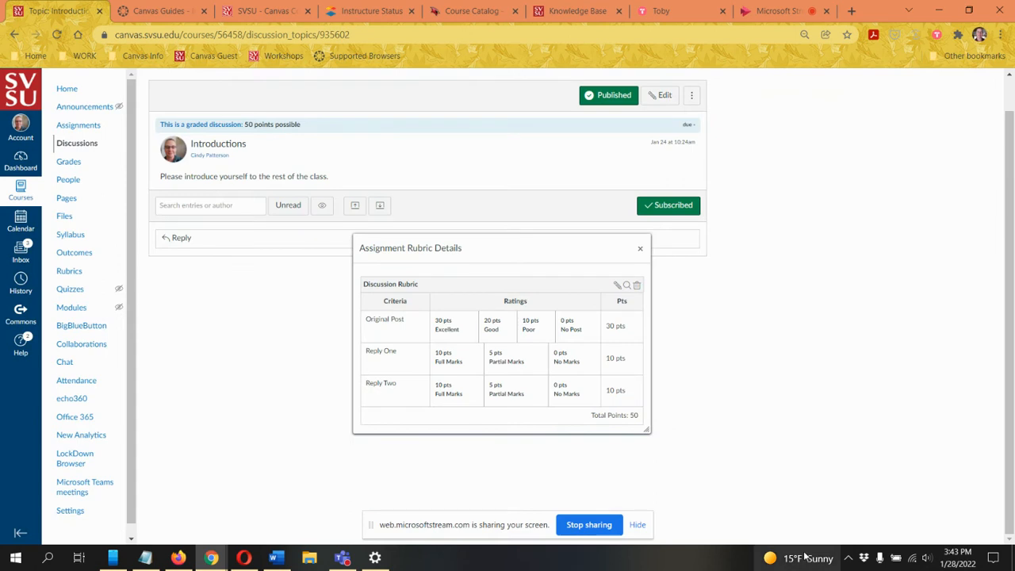
left_click(643, 249)
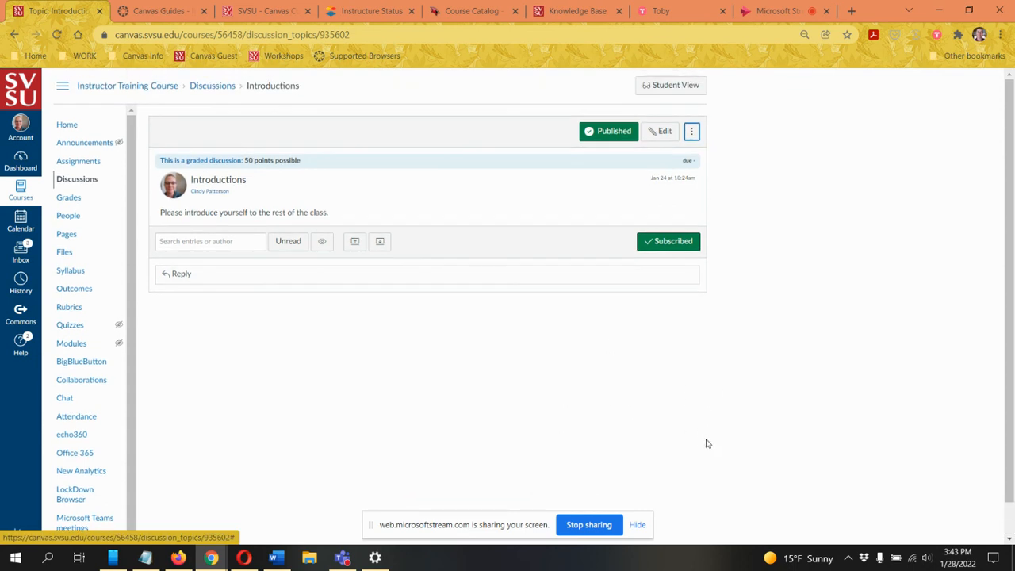
Step: Go to the course gradebook and open the Research Paper assignment in SpeedGrader
left_click(69, 200)
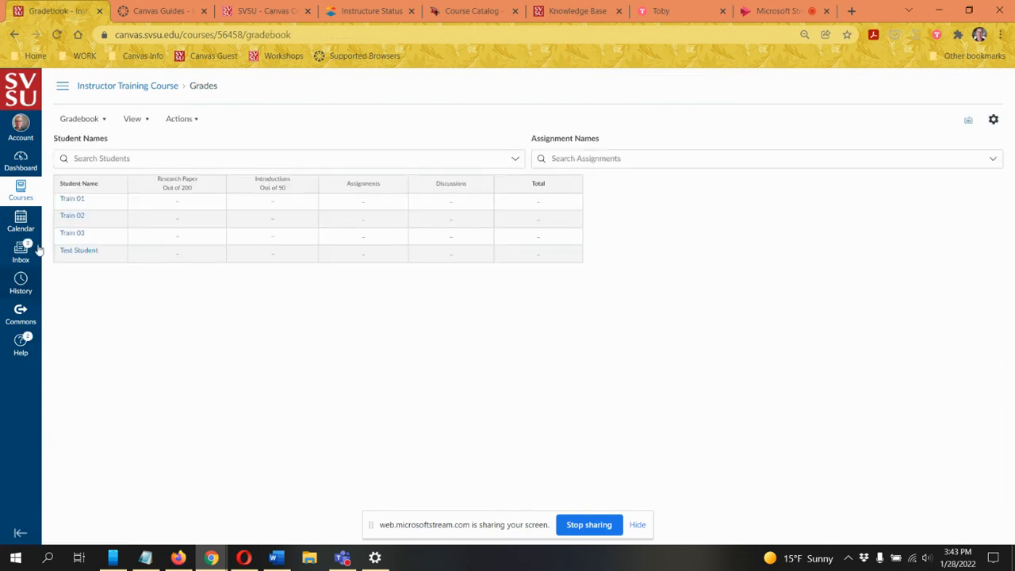
left_click(217, 187)
left_click(210, 224)
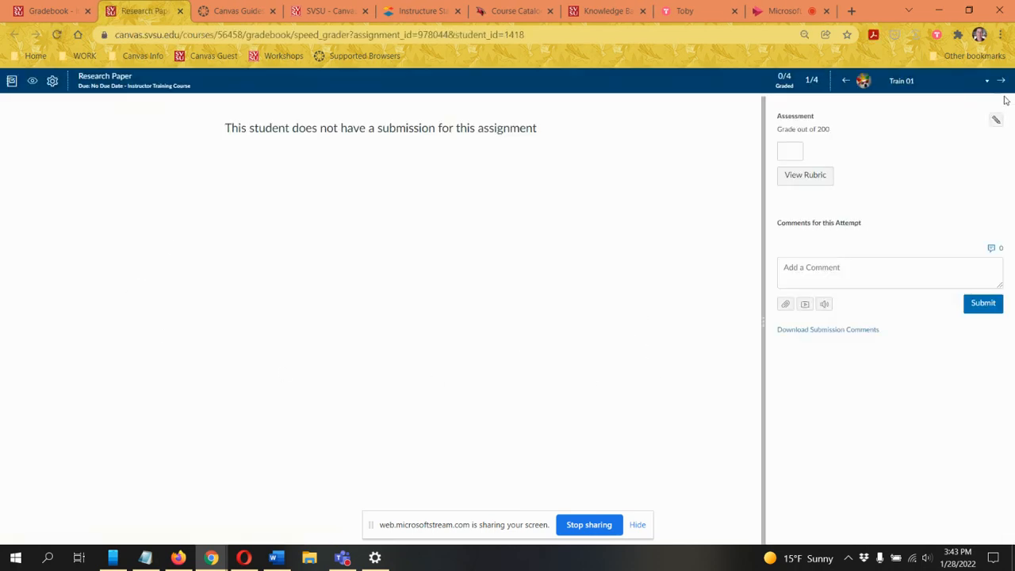
Step: Open the Research Paper Rubric in a widened grading pane and rate Spelling 5, Grammar 10 and Punctuation 0 points
left_click(797, 154)
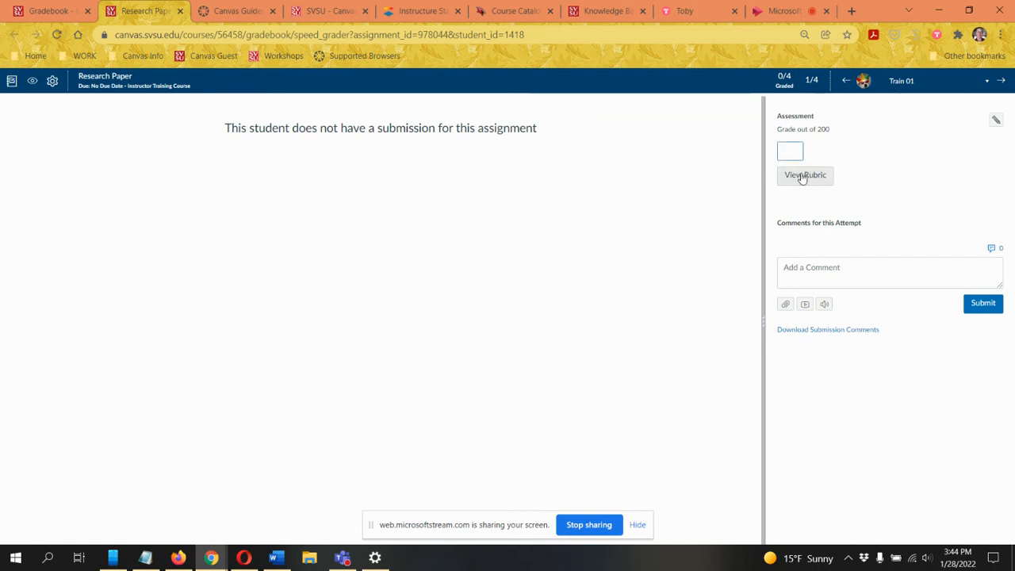
left_click(802, 178)
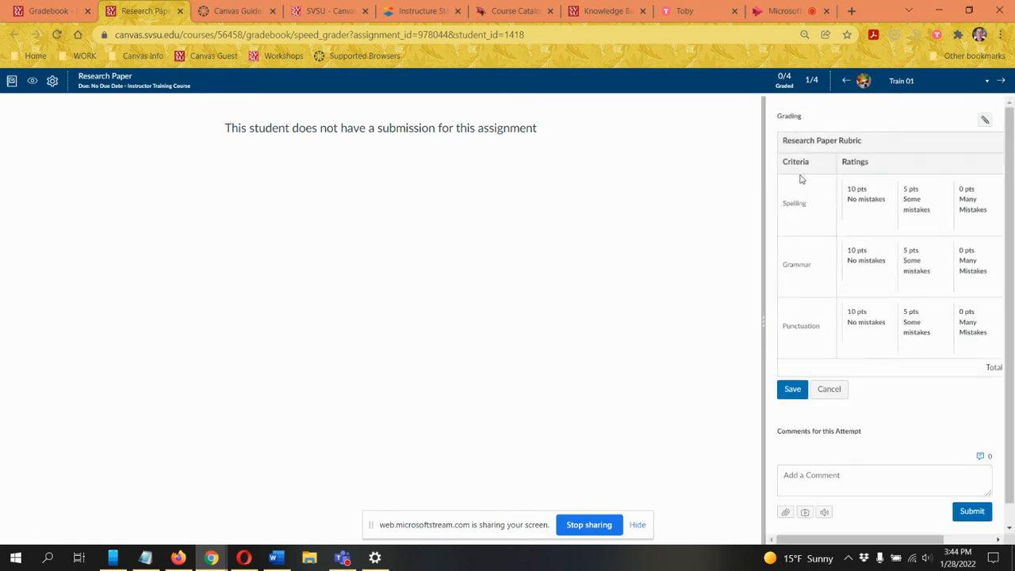
left_click_drag(765, 330, 551, 328)
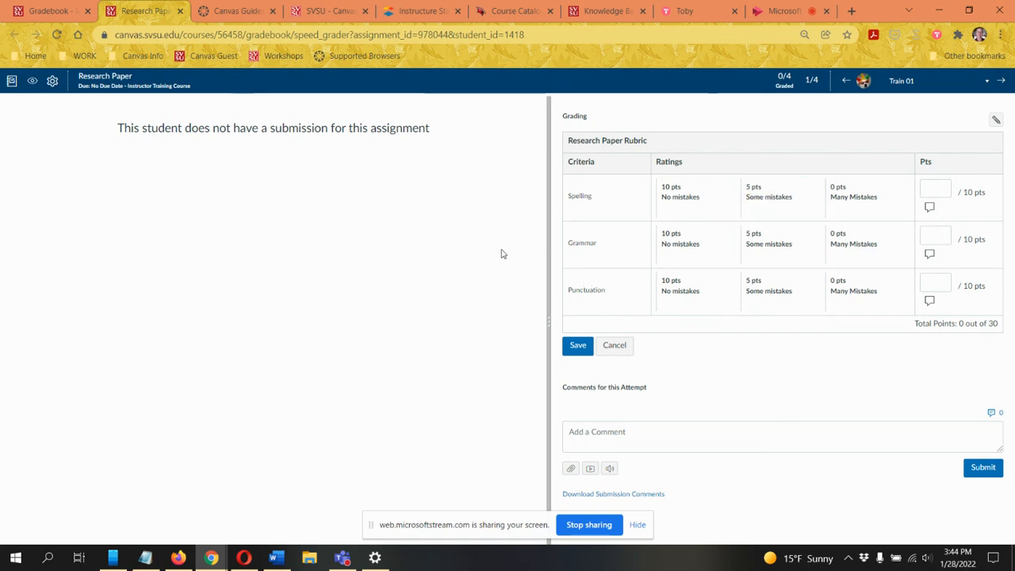
left_click(767, 200)
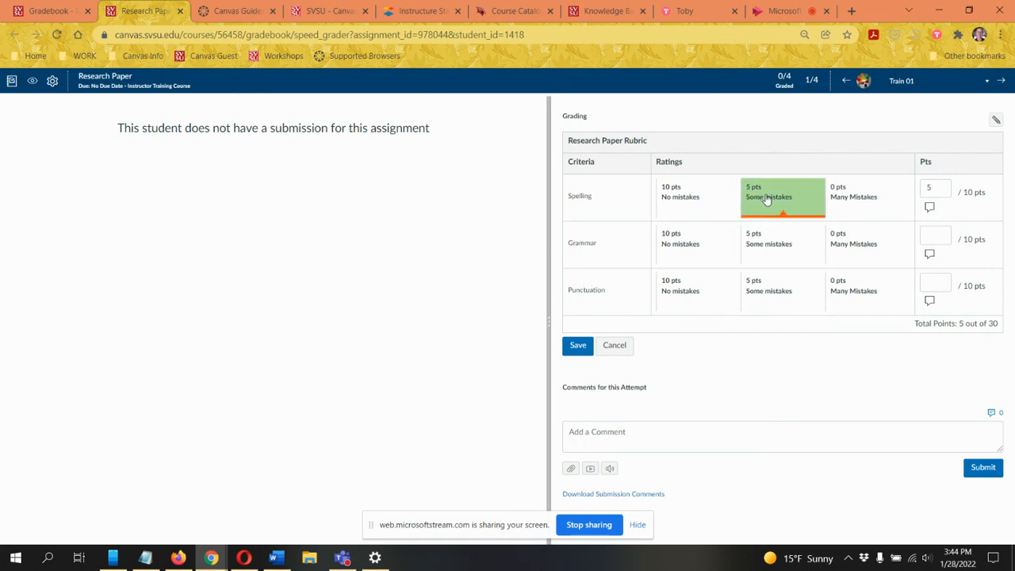
left_click(700, 249)
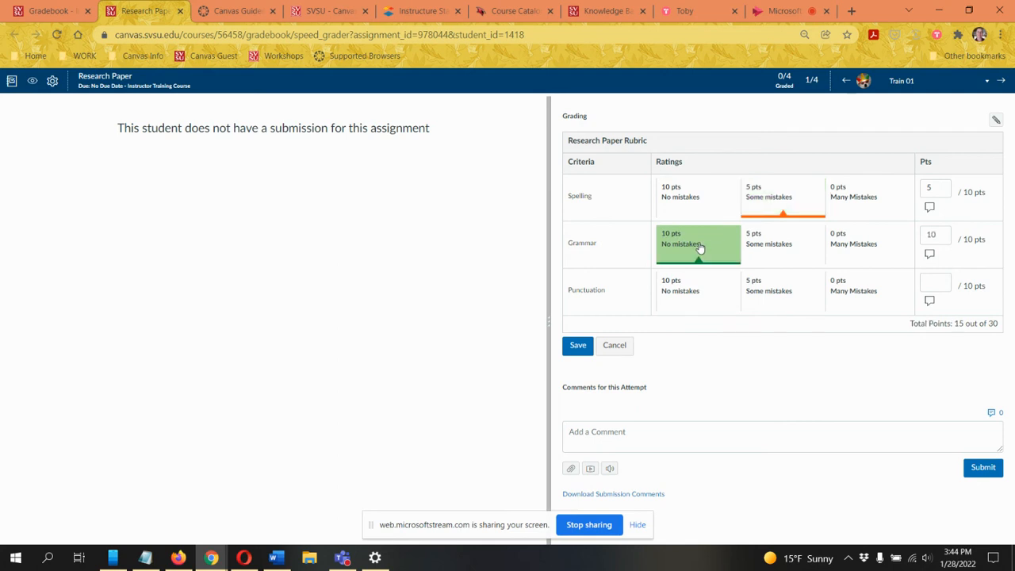
left_click(859, 299)
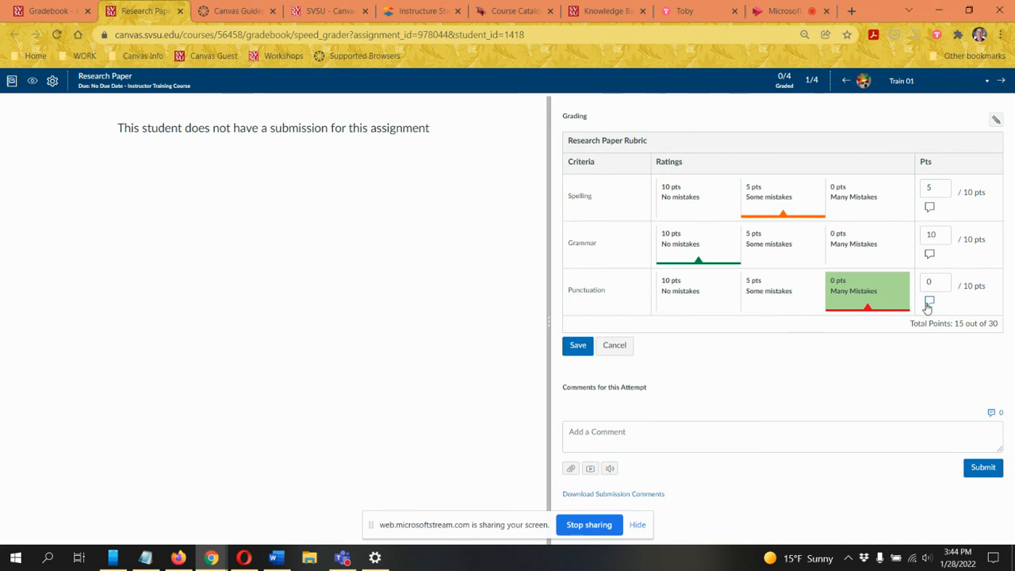
Step: Add the rubric comments "Great job!" for Grammar and "Pay more attention here." for Punctuation, and save the rubric assessment
left_click(929, 255)
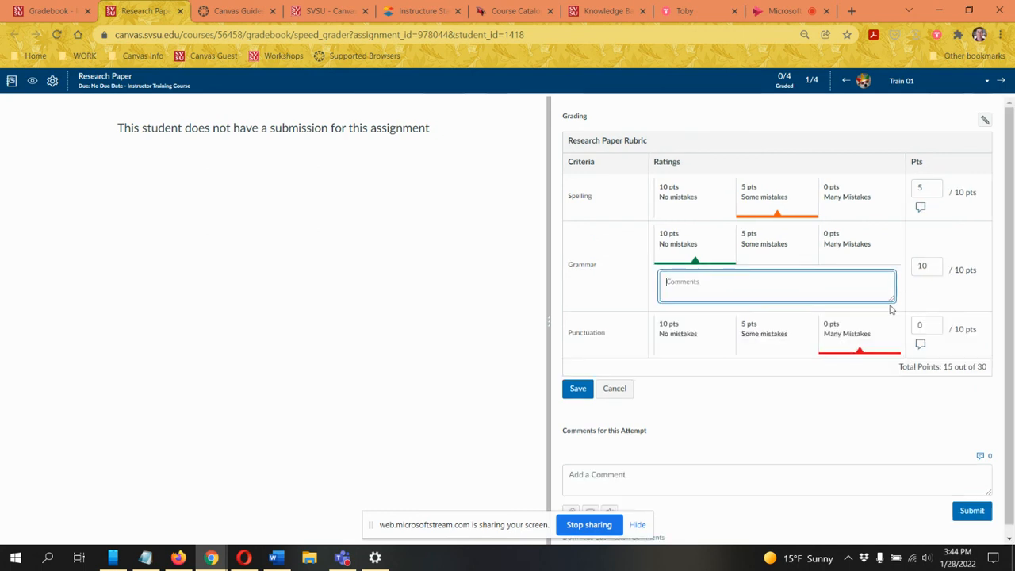
type("Great job!")
left_click(921, 346)
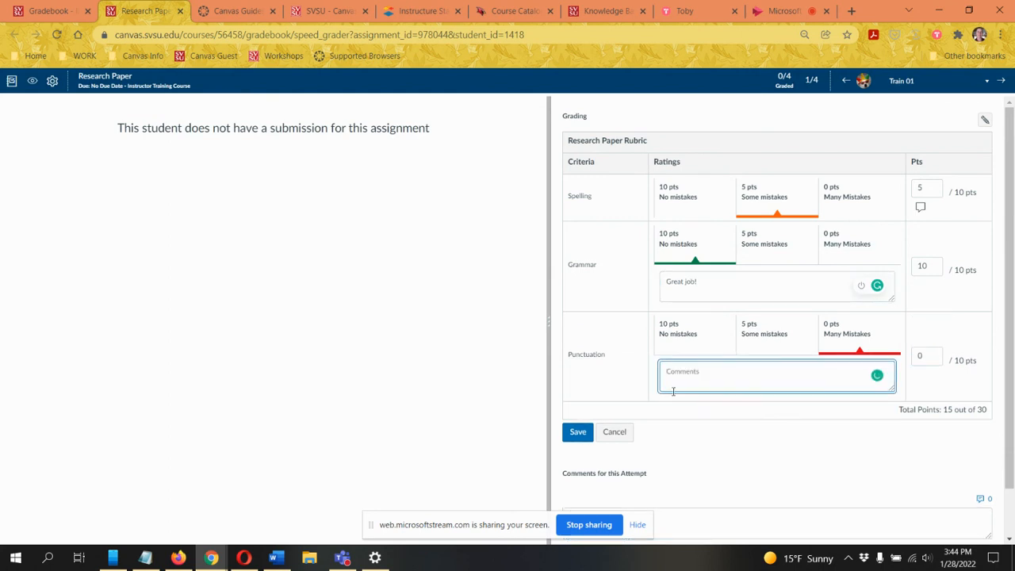
type("Pu")
type("y more at")
type("tention ")
type("here.")
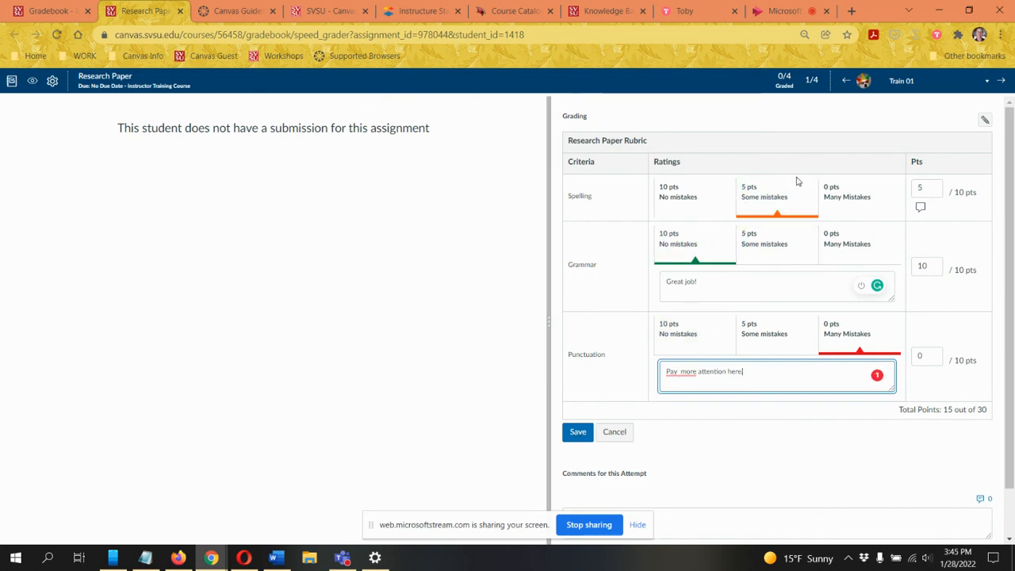
left_click(578, 432)
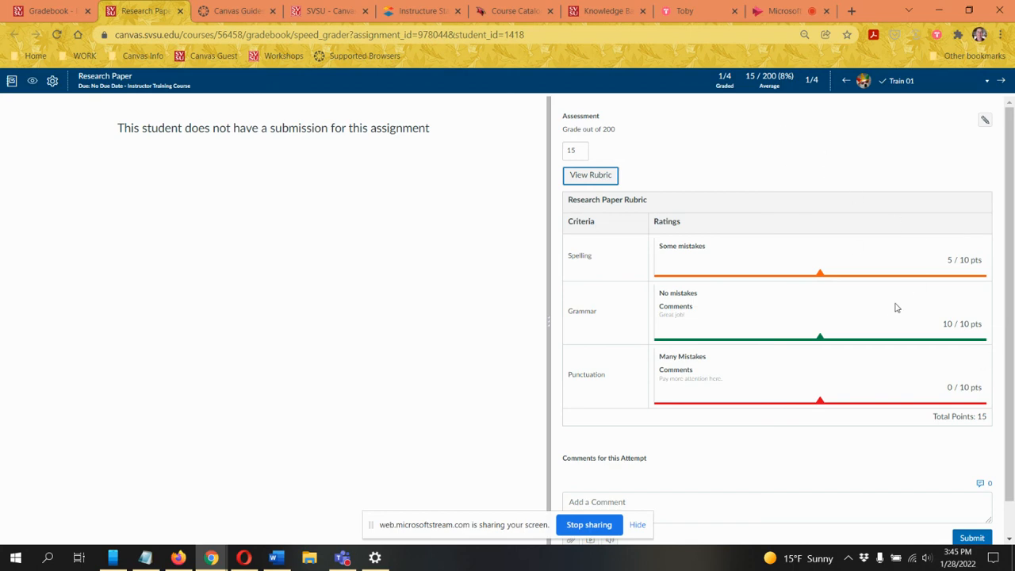
left_click(580, 147)
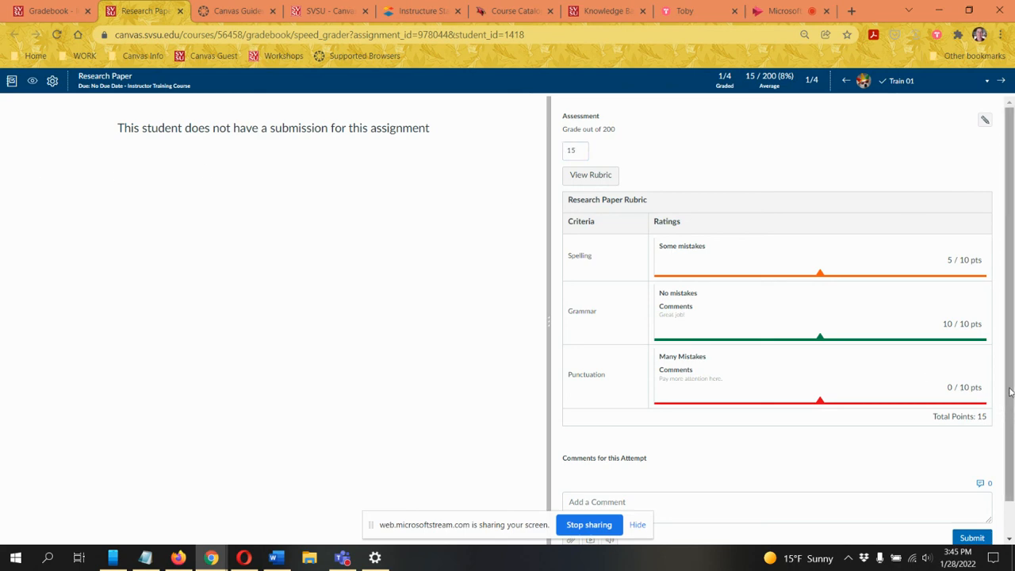
Step: Return to the course gradebook and open the Introductions discussion in SpeedGrader
left_click(12, 81)
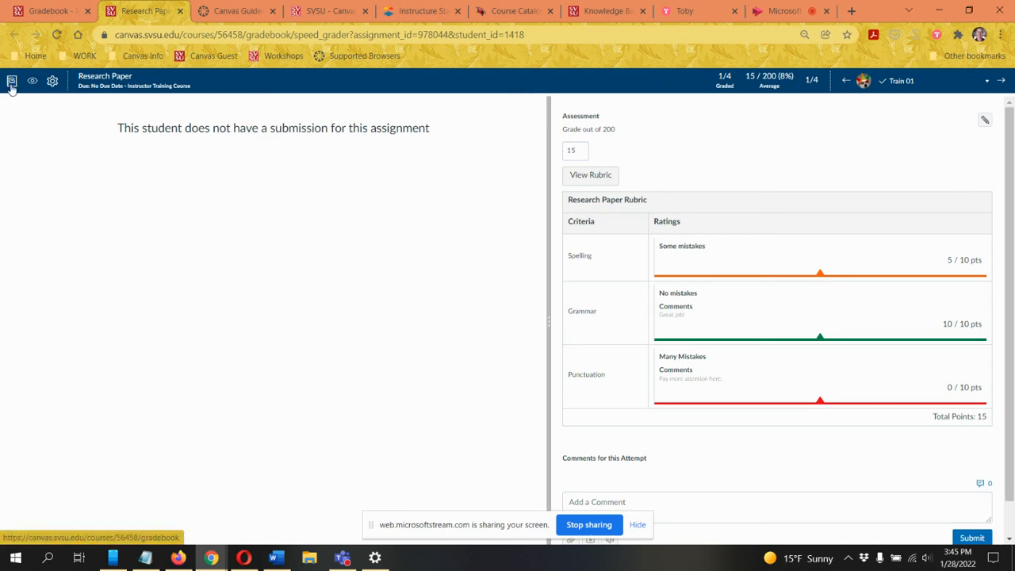
mouse_move(288, 188)
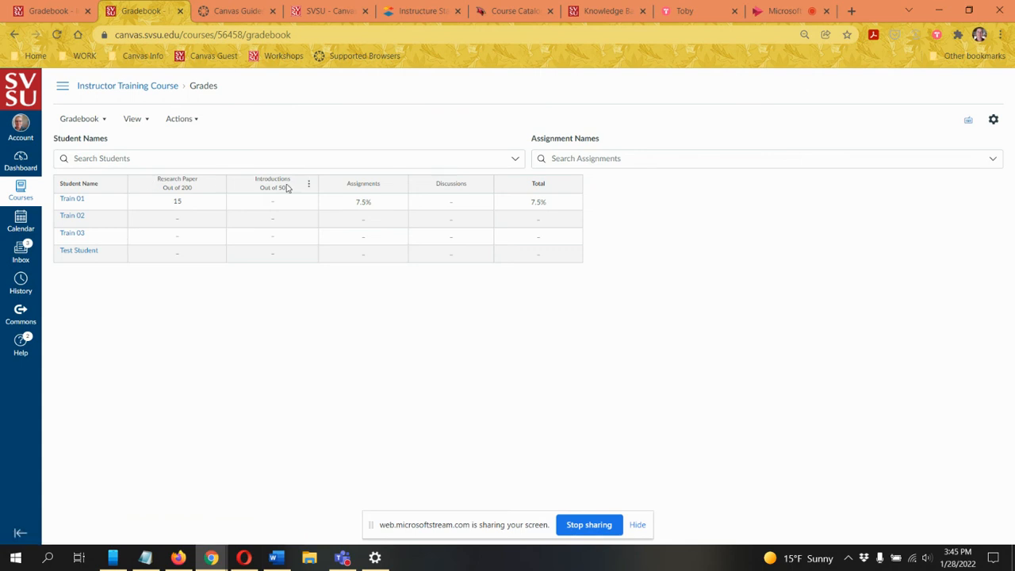
left_click(310, 188)
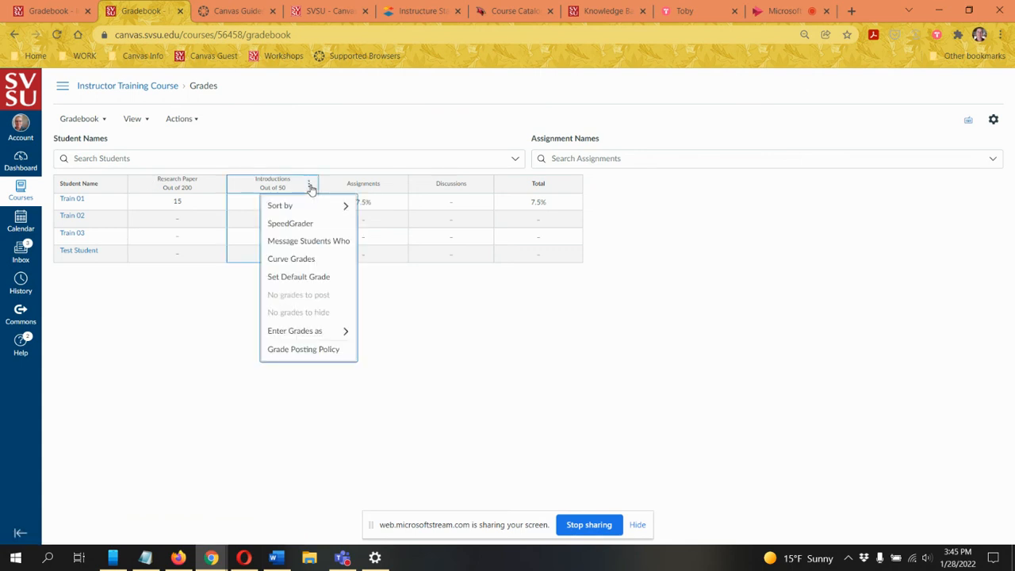
left_click(301, 223)
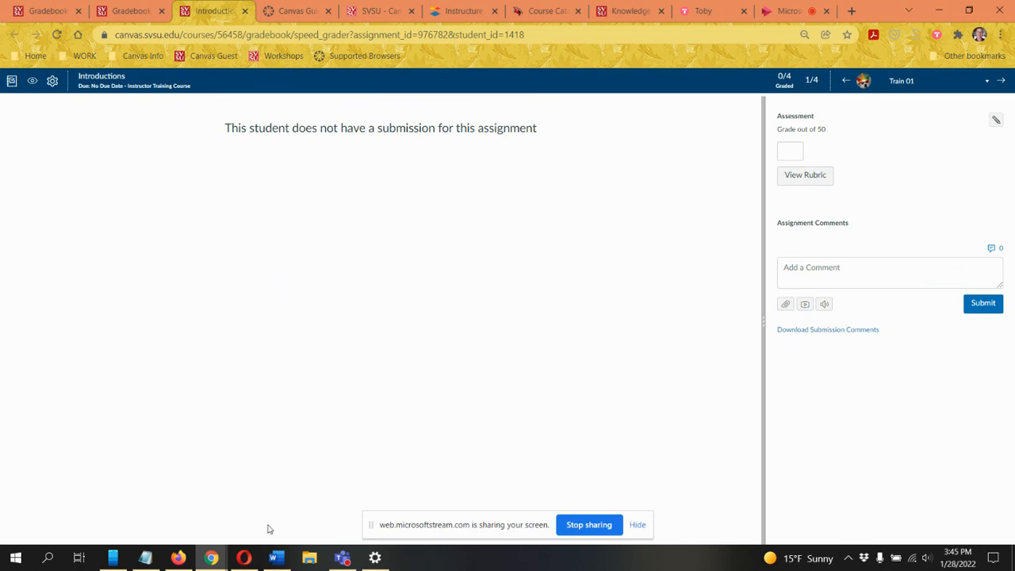
Step: In a widened Discussion Rubric, rate Original Post 20, Reply One 10 and Reply Two 0 points, and save the assessment
left_click(810, 182)
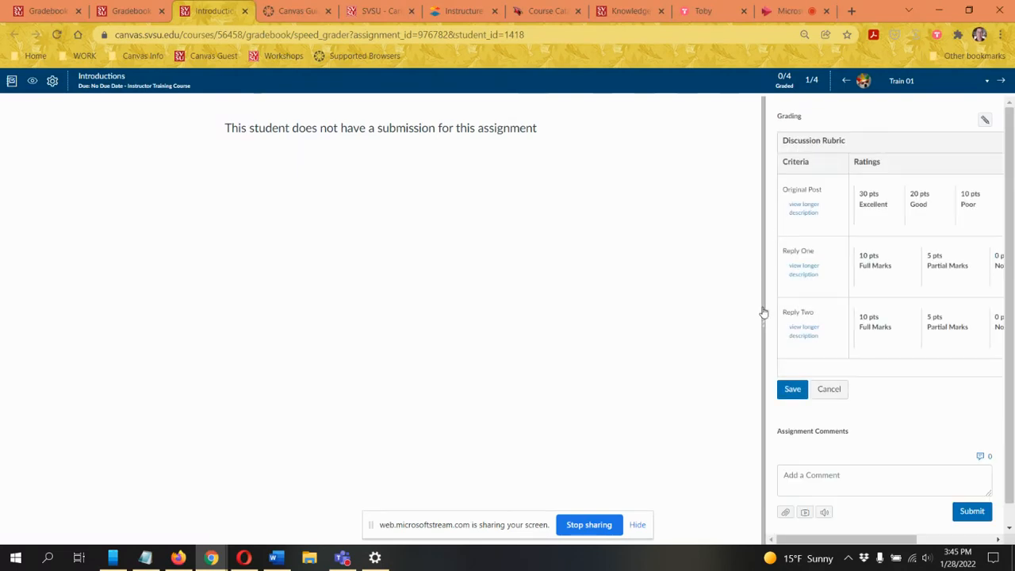
left_click_drag(763, 313, 526, 317)
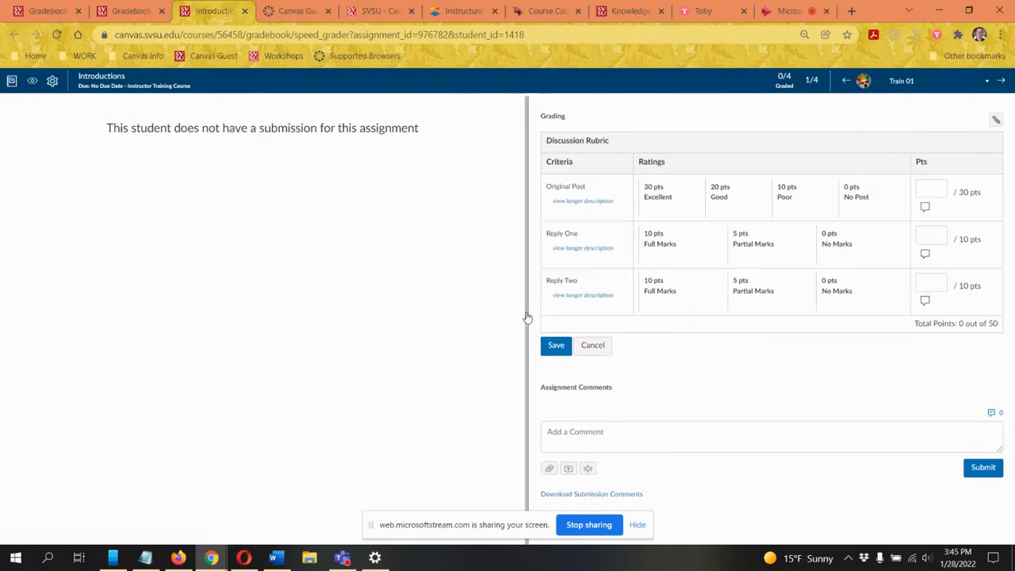
left_click(761, 210)
left_click(687, 249)
left_click(832, 281)
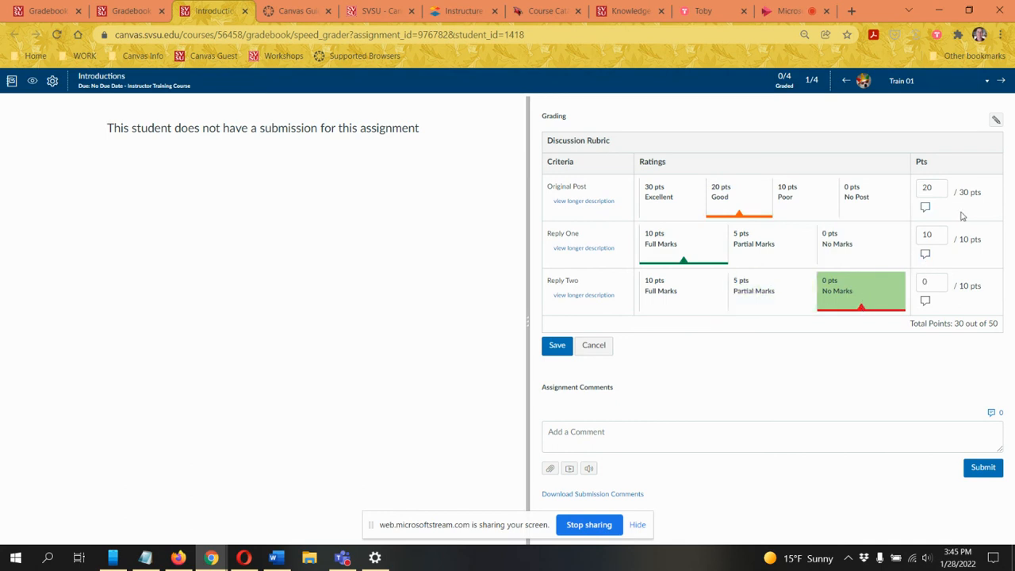
double_click(935, 233)
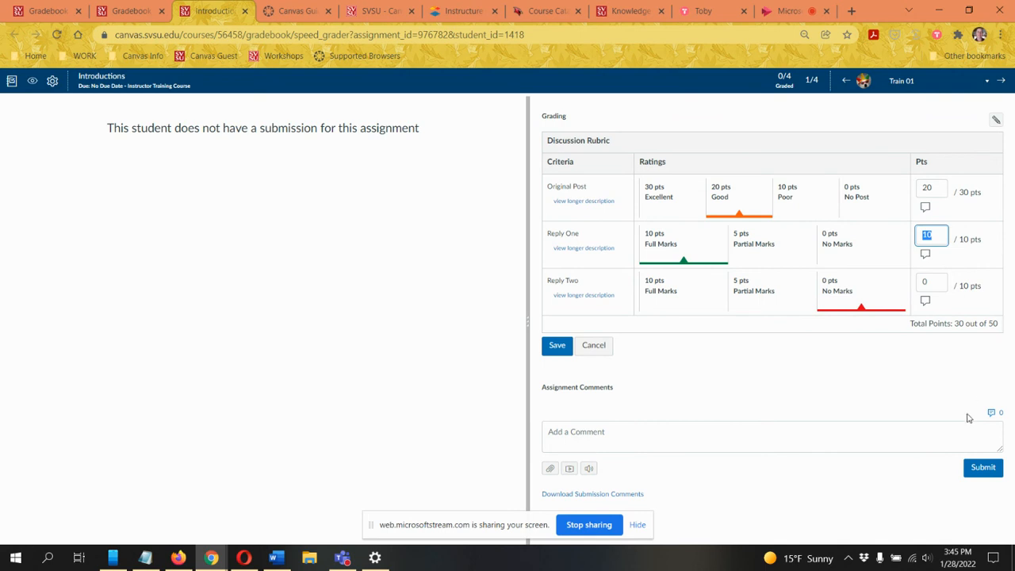
left_click(664, 366)
left_click(558, 348)
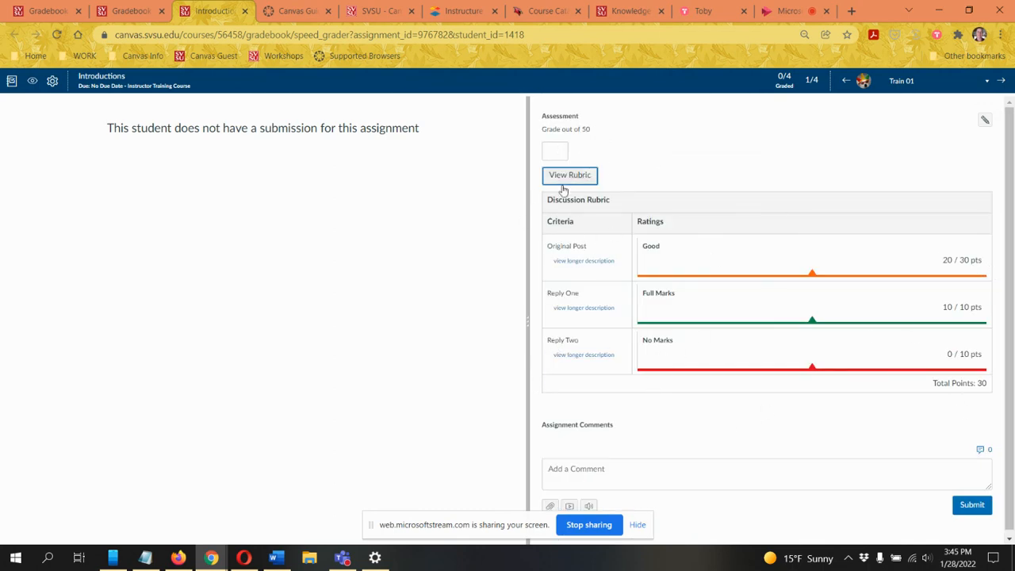
Step: Enter 30 as the student's Introductions grade, matching the total of the saved Discussion Rubric
left_click(613, 201)
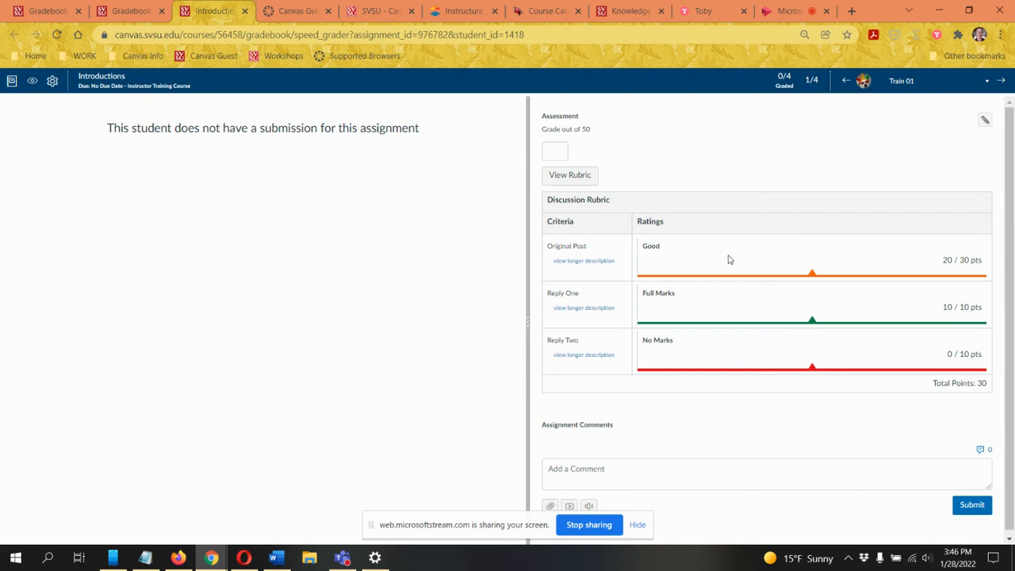
left_click(555, 149)
scroll(662, 353, "down", 1)
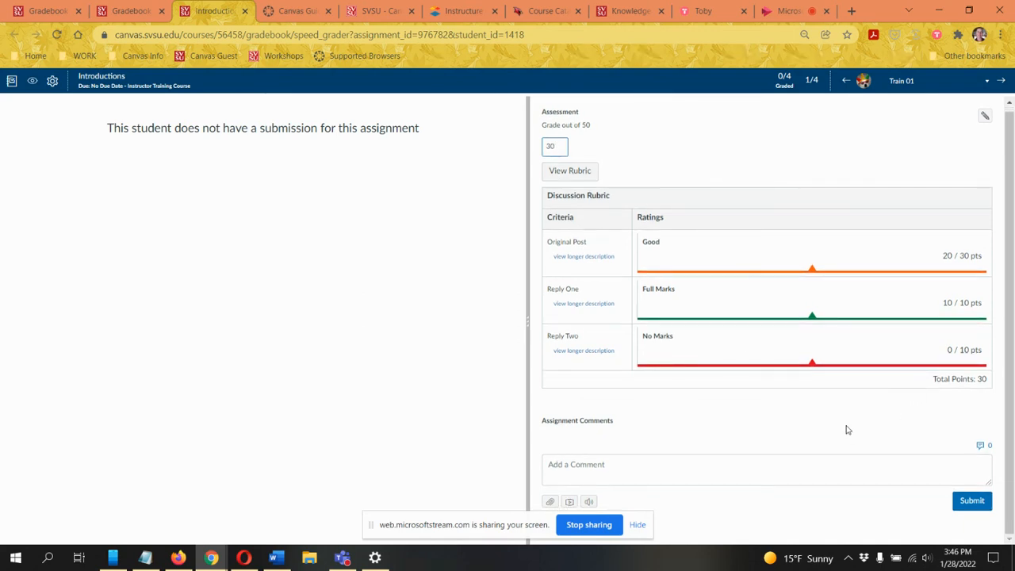